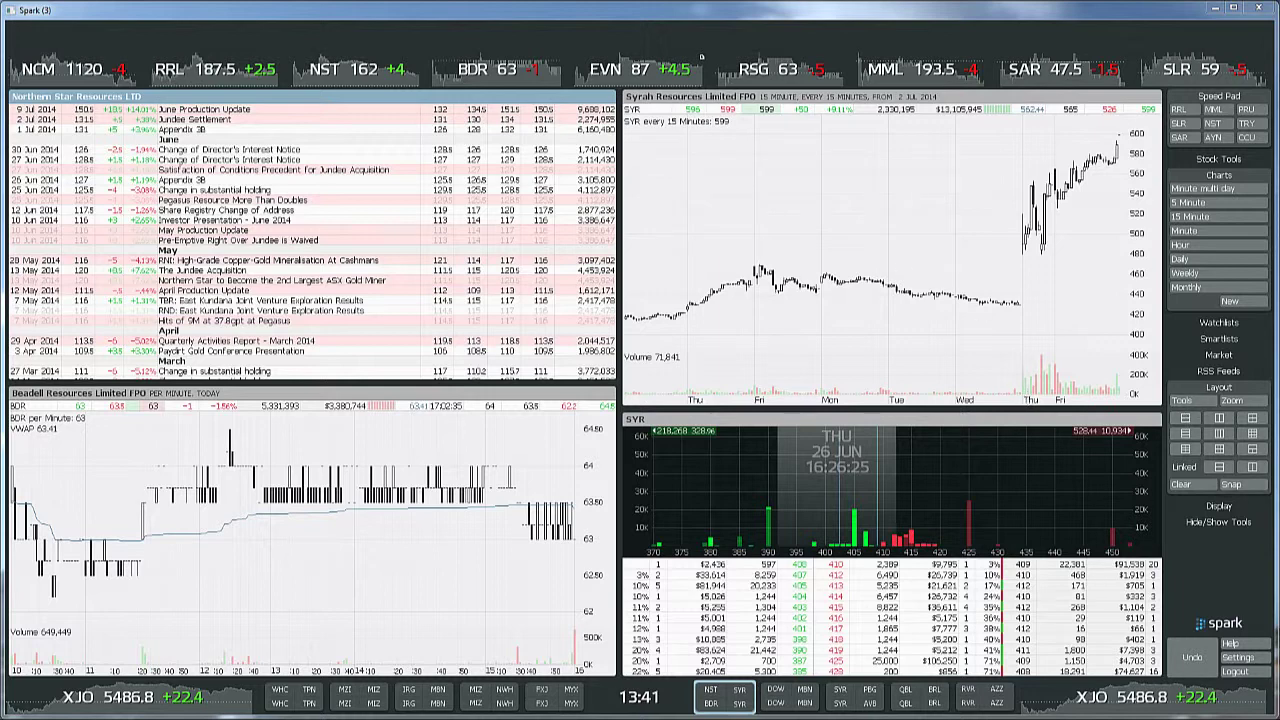
Look up the stock shortcuts in the help list and switch the Northern Star Resources window to market depth
left_click(1238, 645)
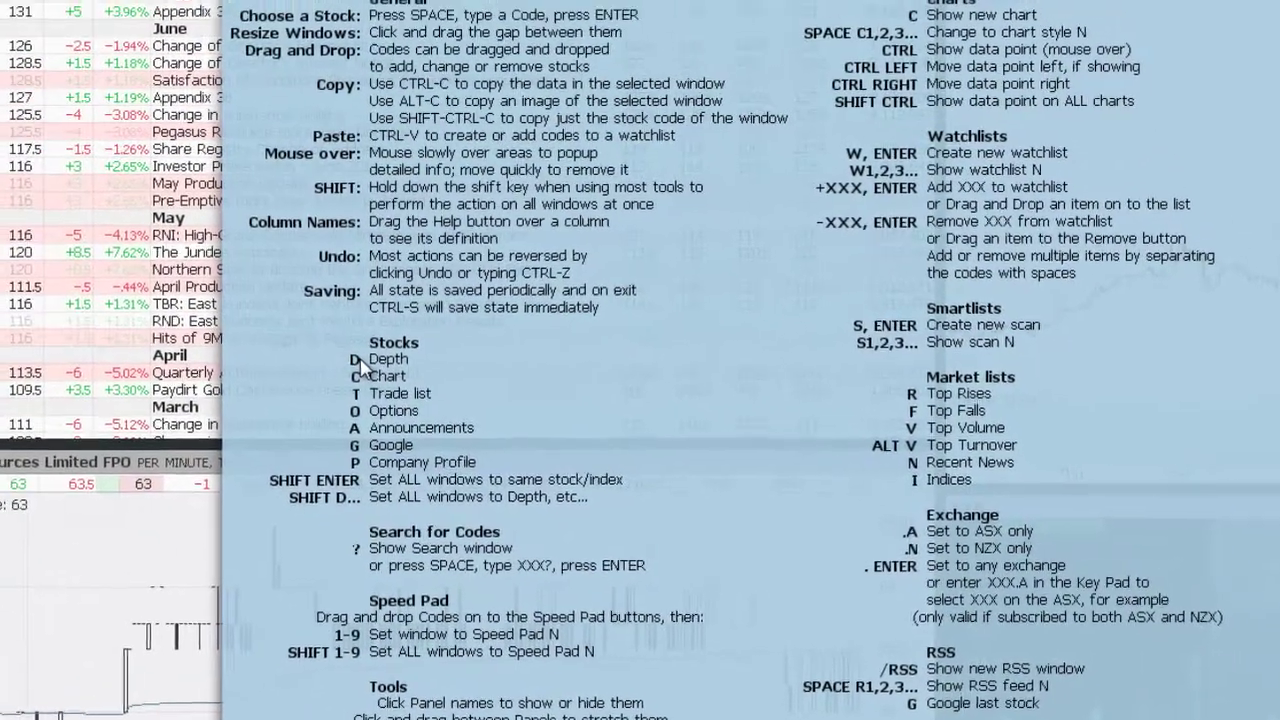
left_click(330, 336)
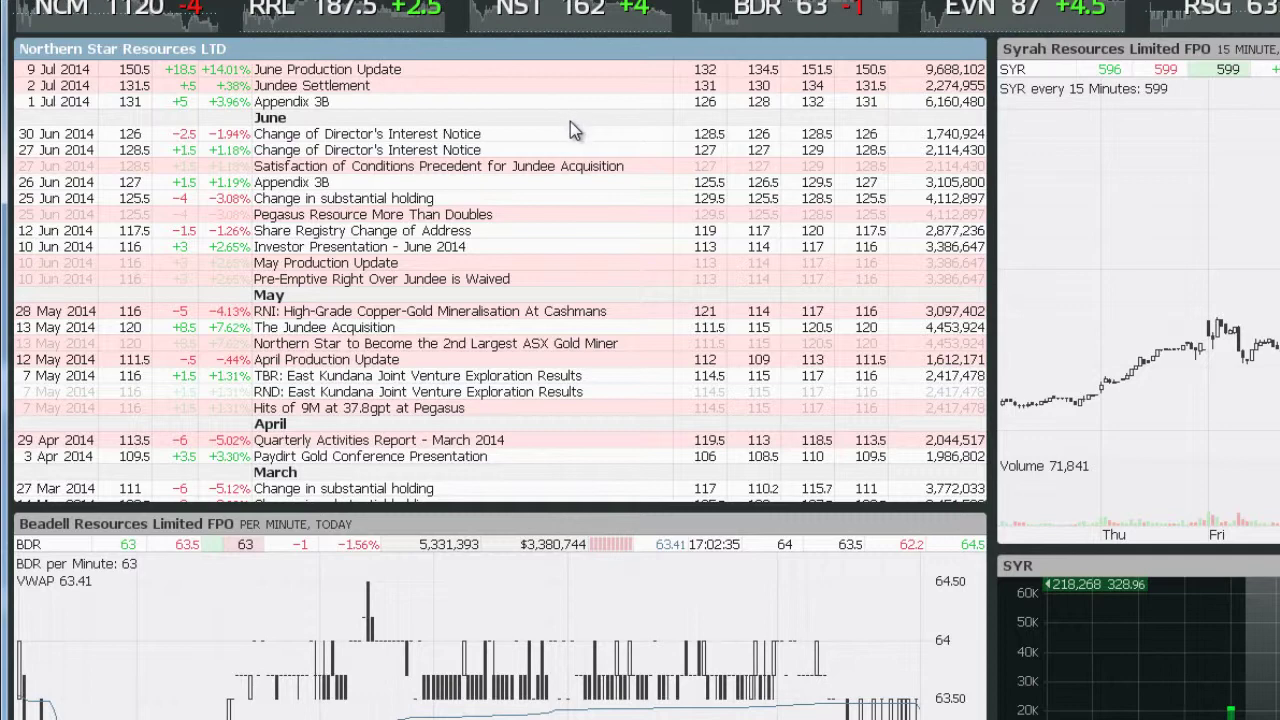
key("d")
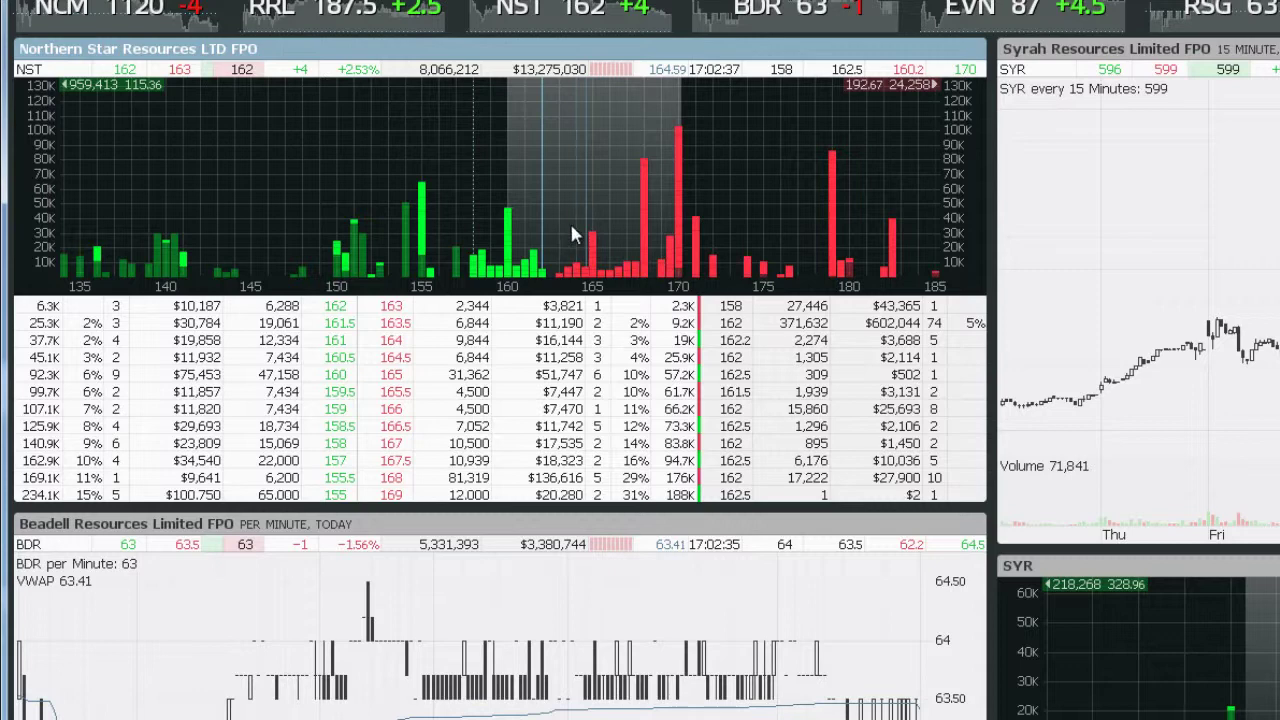
Replay Northern Star's market depth from Wednesday 9 July and pause it at about 11:21
left_click(548, 243)
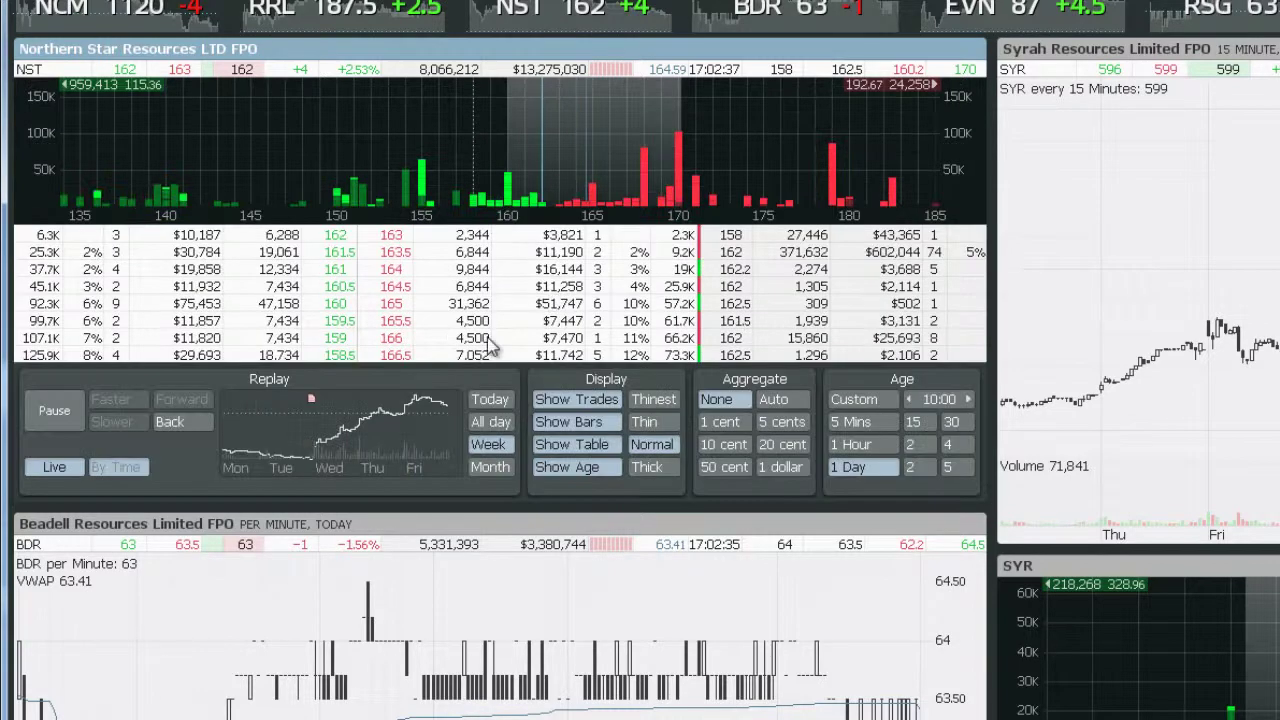
left_click(315, 458)
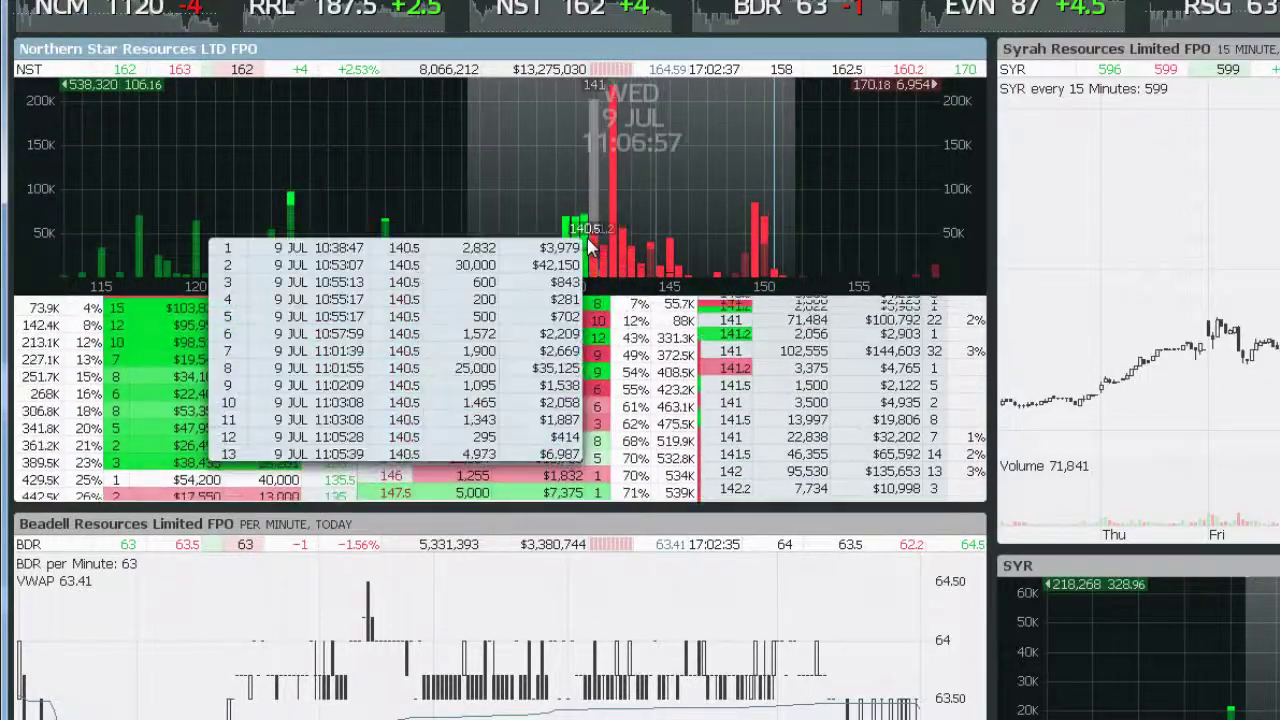
mouse_move(457, 306)
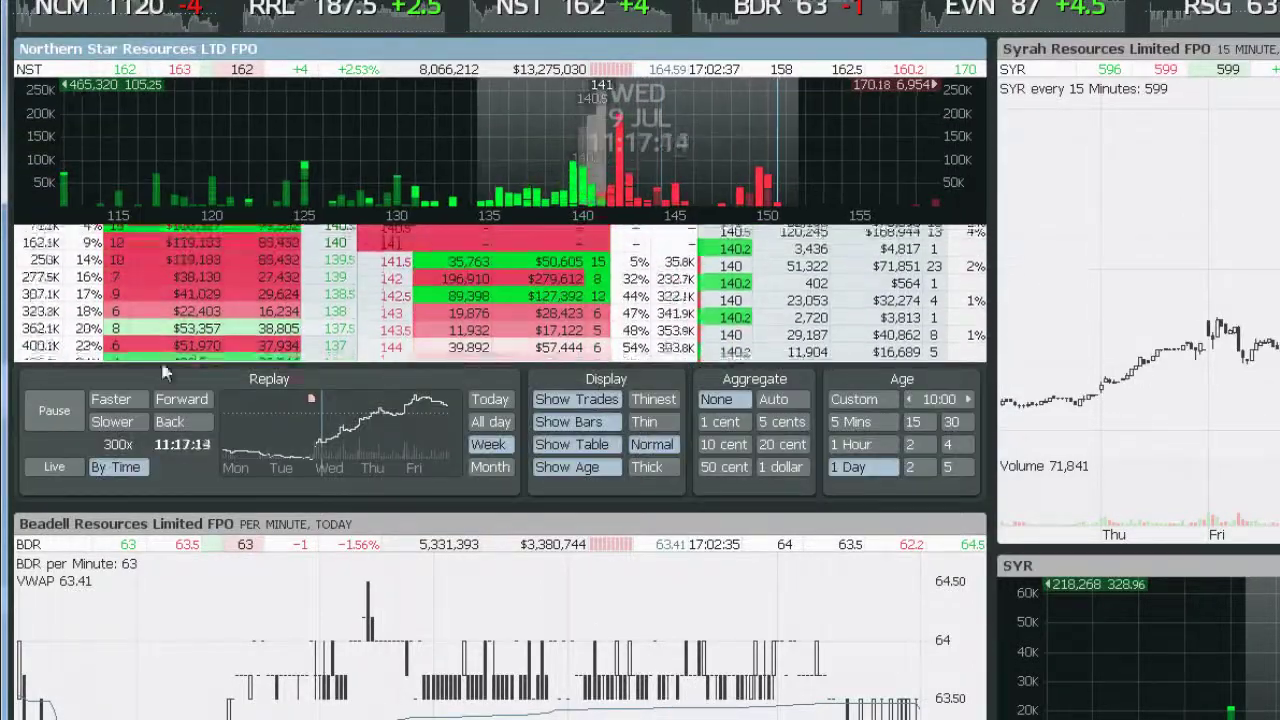
left_click(53, 412)
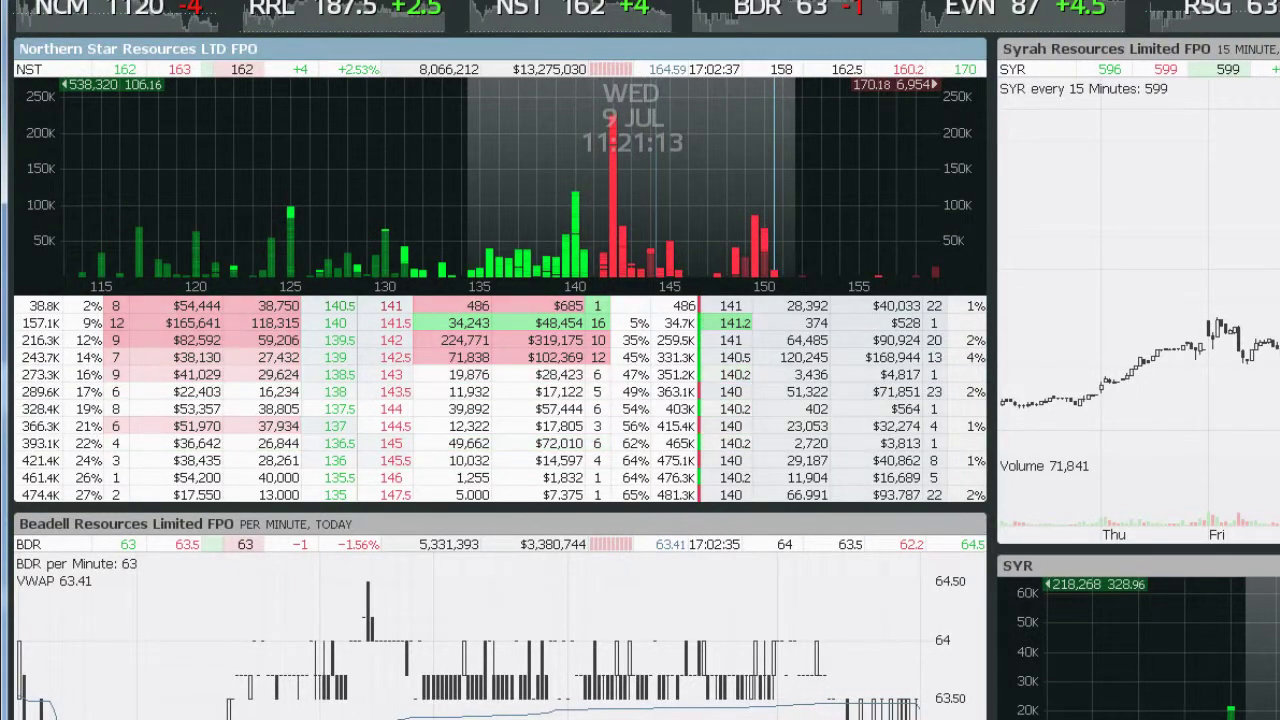
Check the help list for the Chart shortcut, show the Northern Star chart, and make its window slightly taller
key("F1")
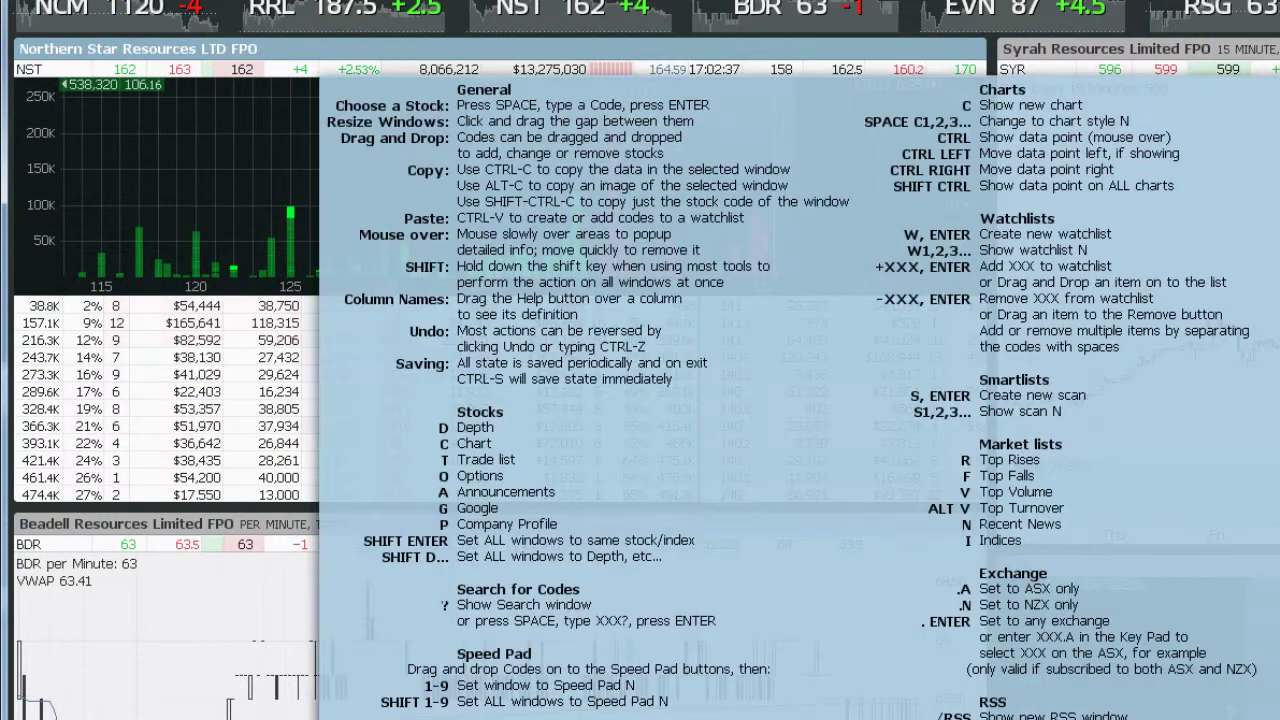
key("F1")
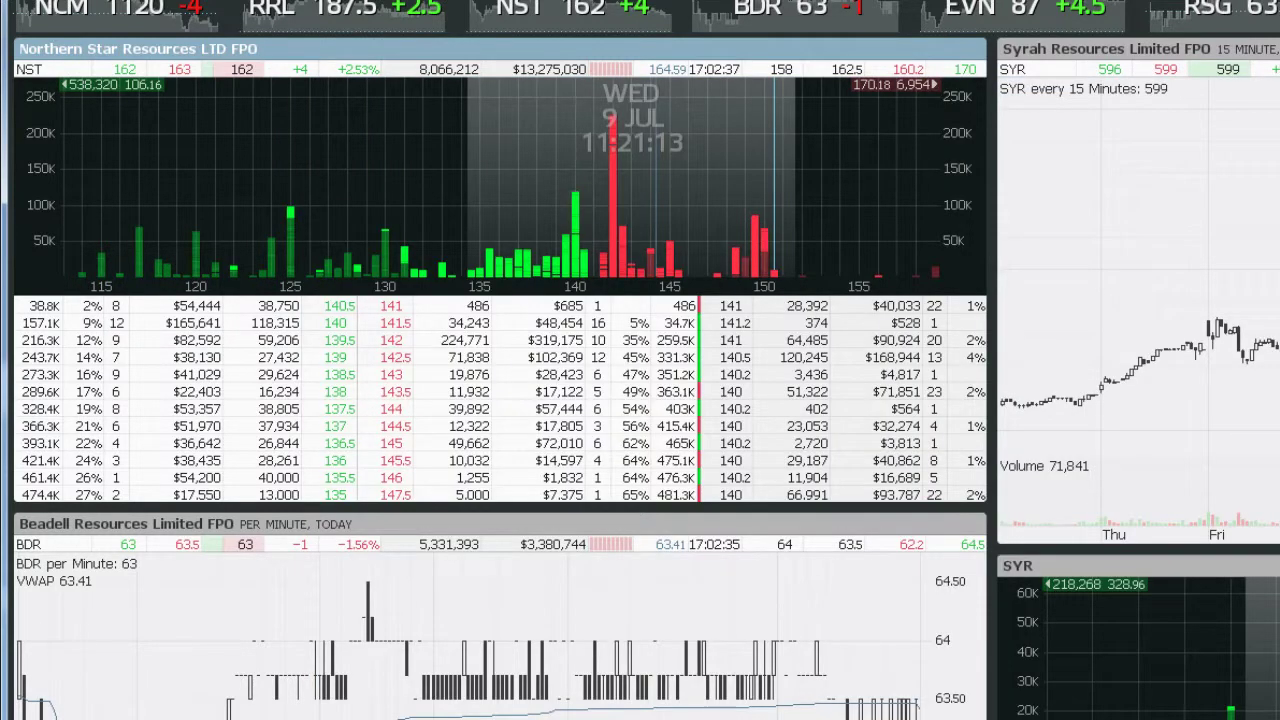
key("F1")
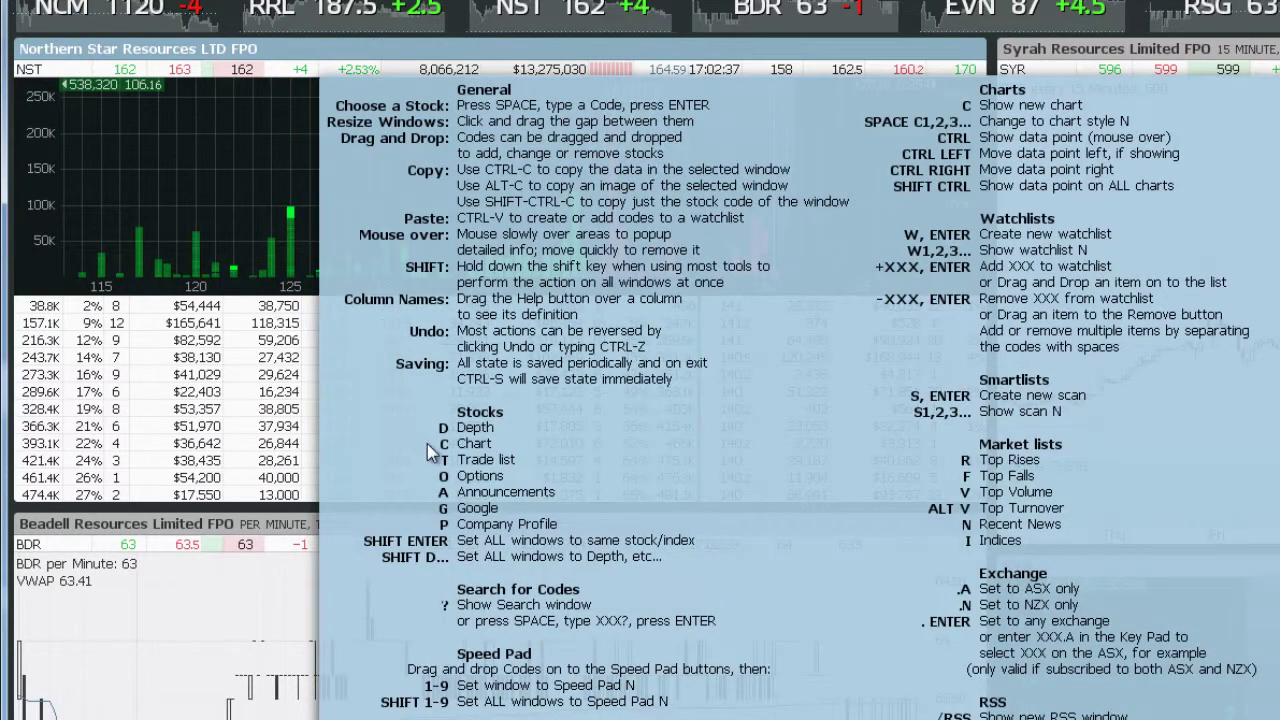
key("F1")
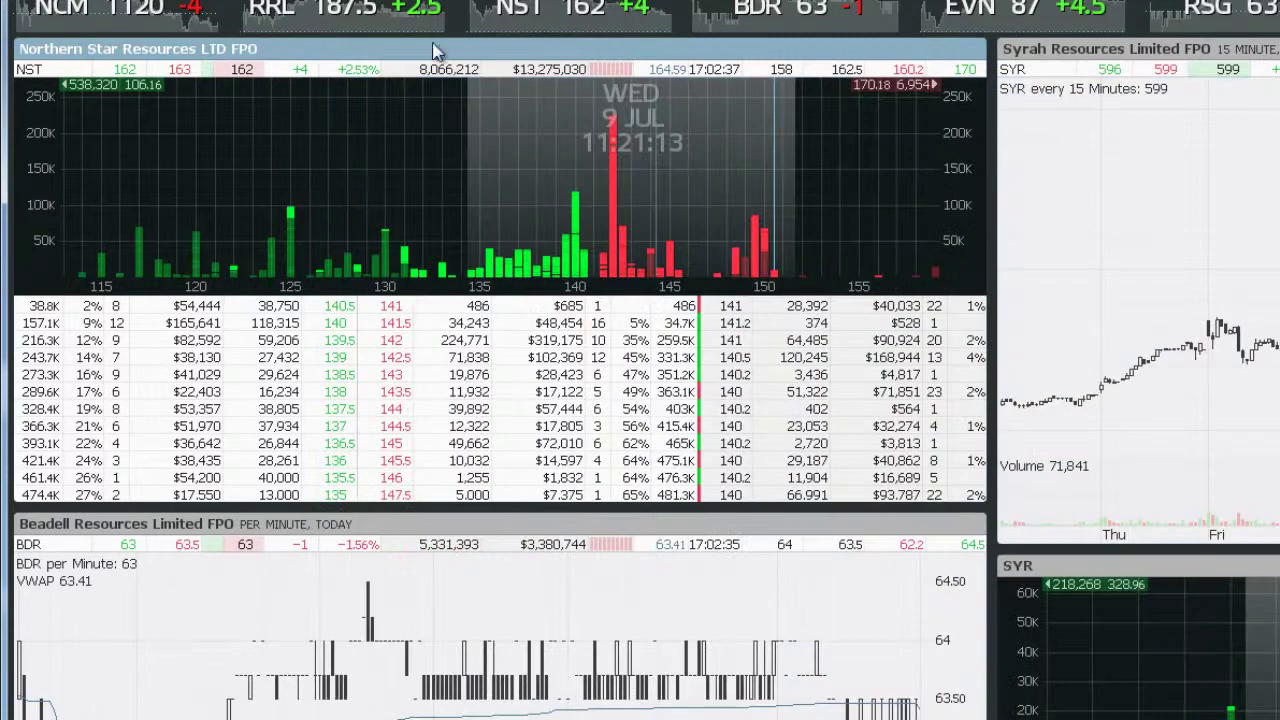
left_click(440, 51)
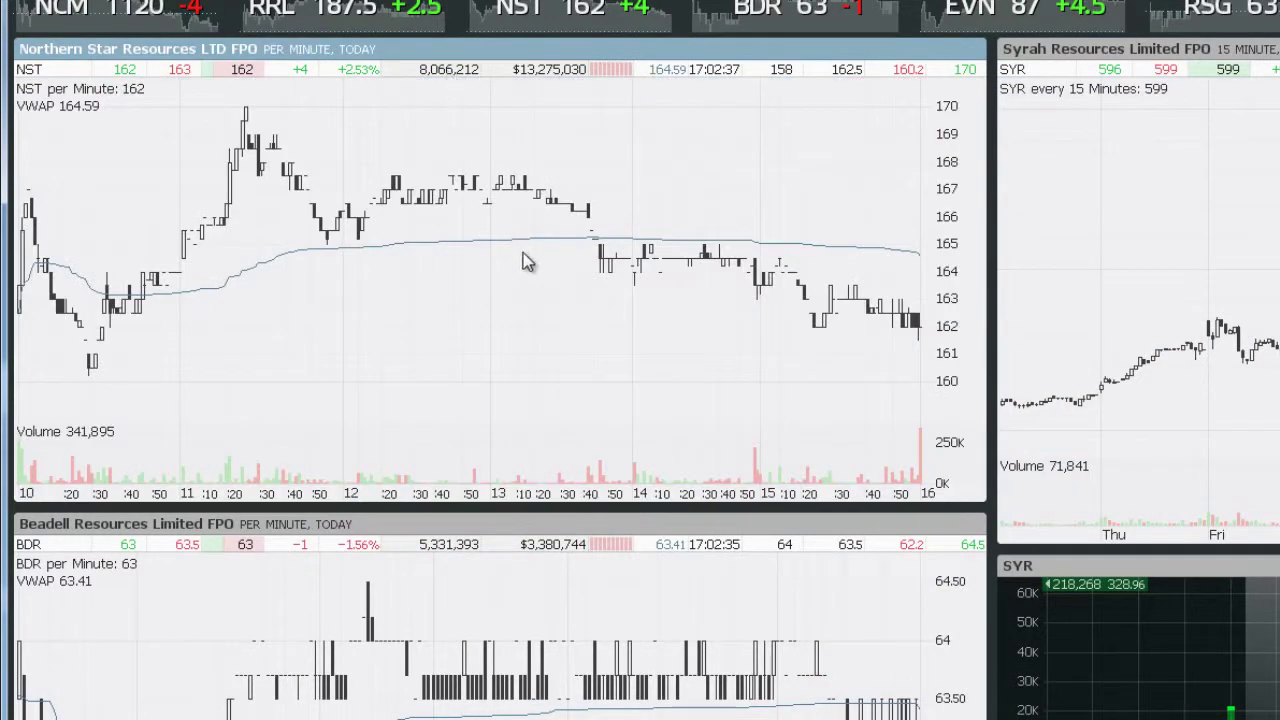
left_click_drag(600, 516, 603, 554)
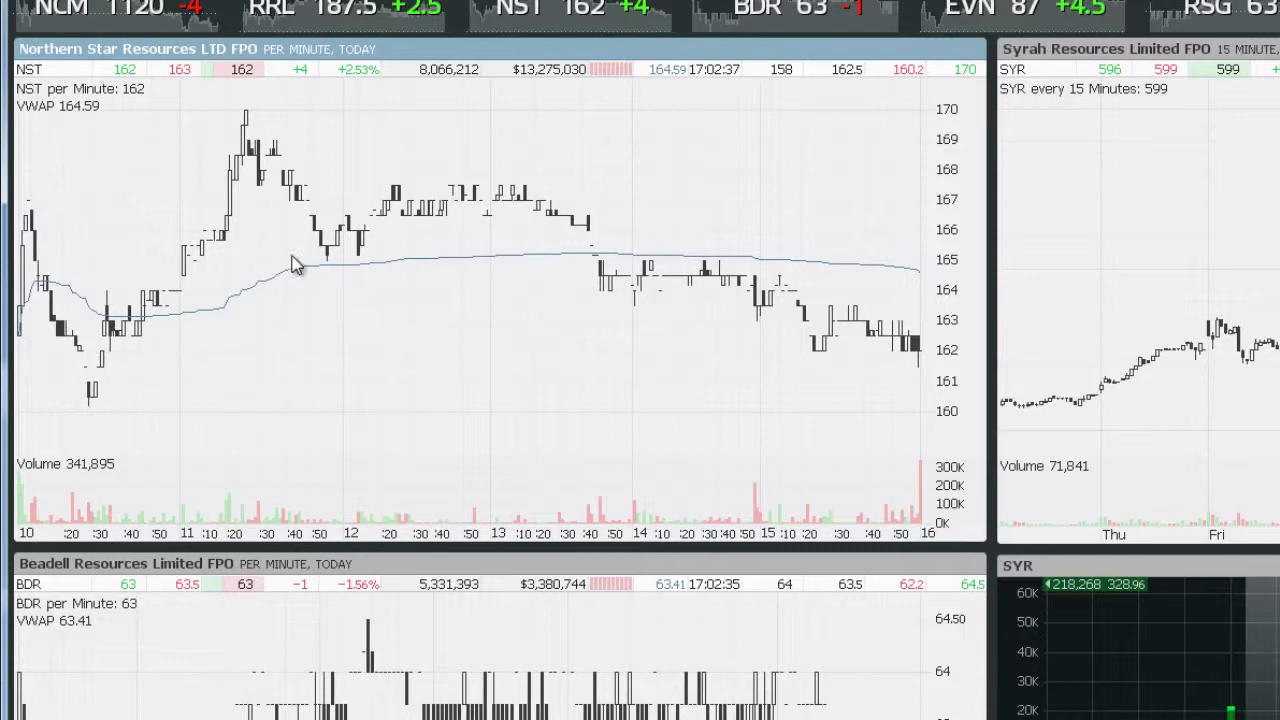
Explore the Northern Star chart's tool options, expanding the VWAP, Volume and Period groups, and hide them again
left_click(555, 238)
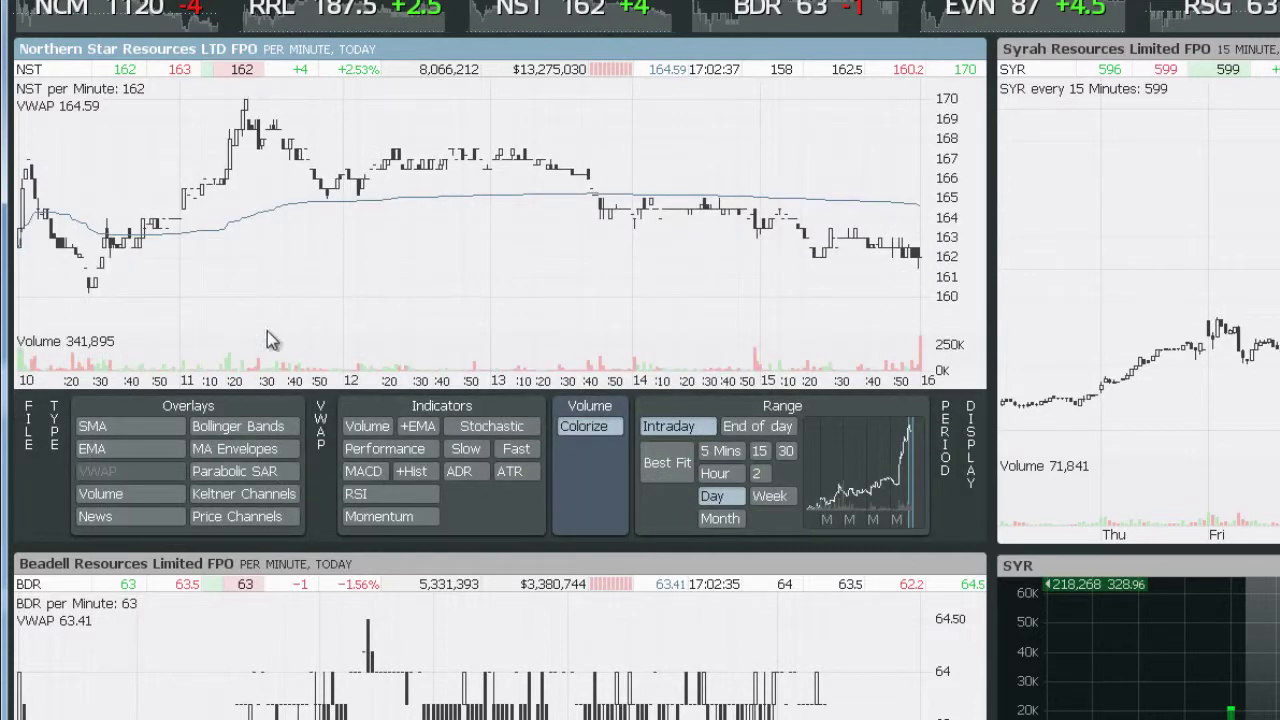
left_click(584, 282)
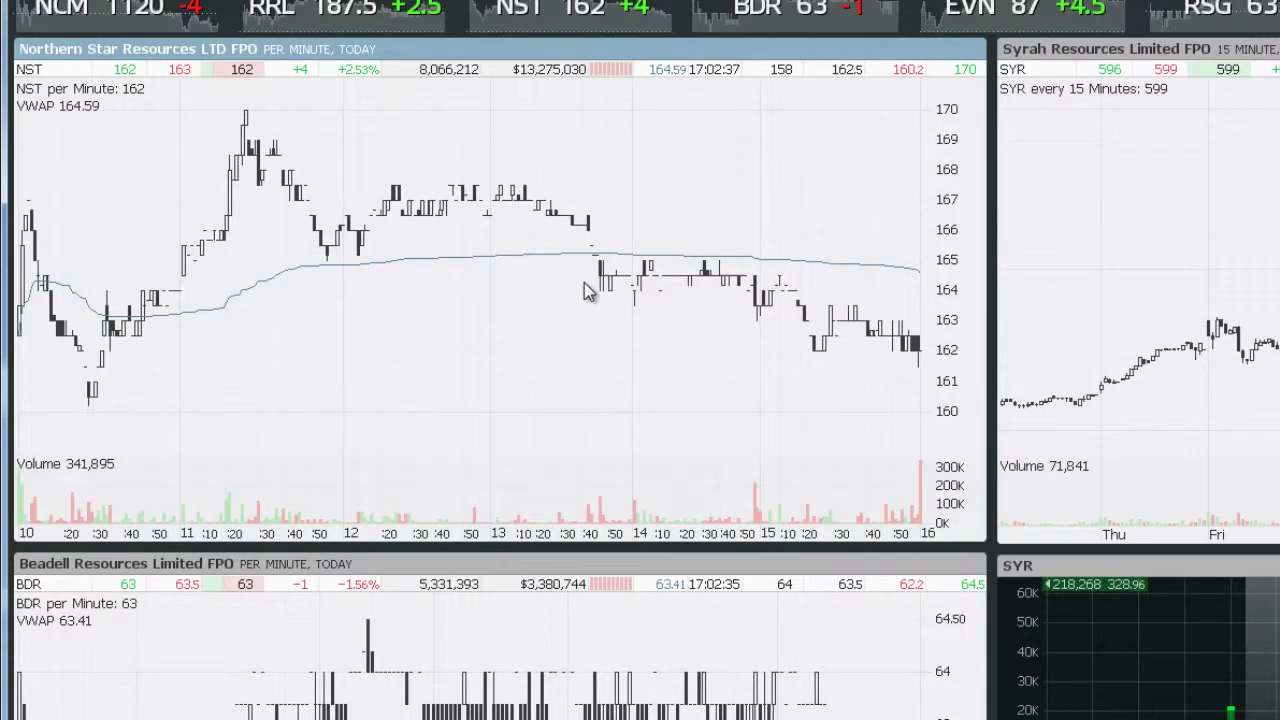
left_click(443, 300)
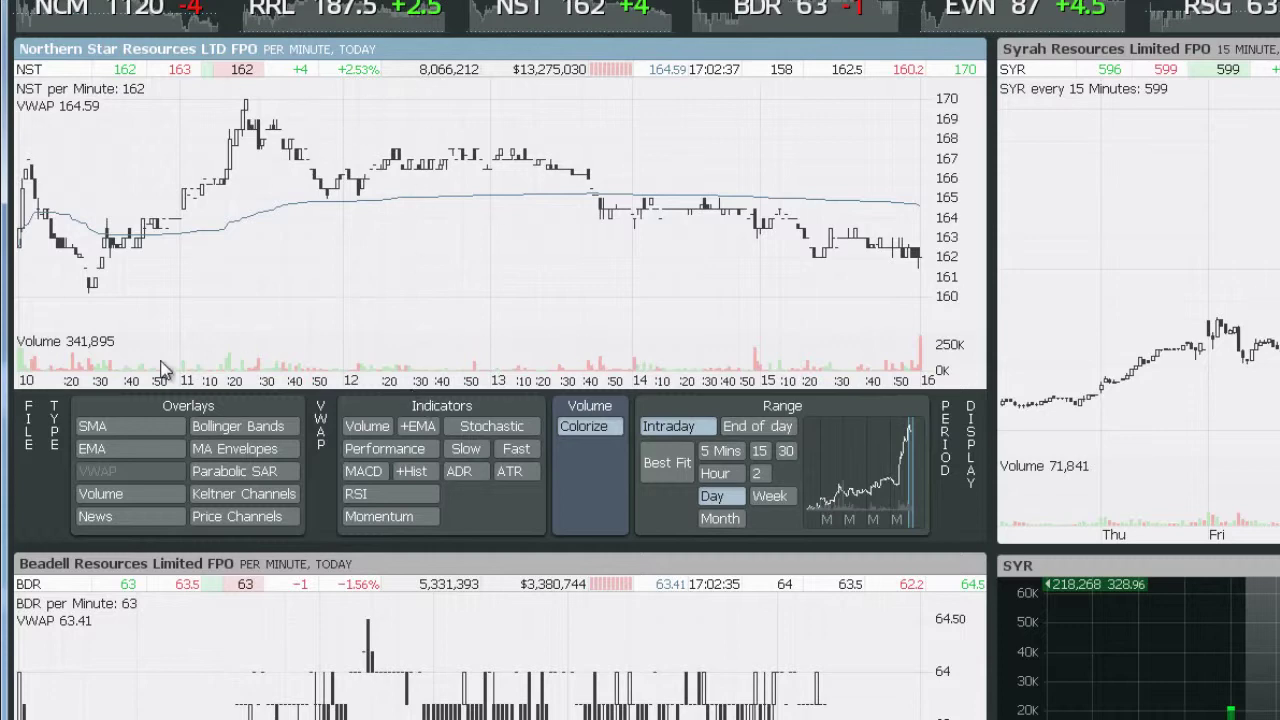
left_click(321, 425)
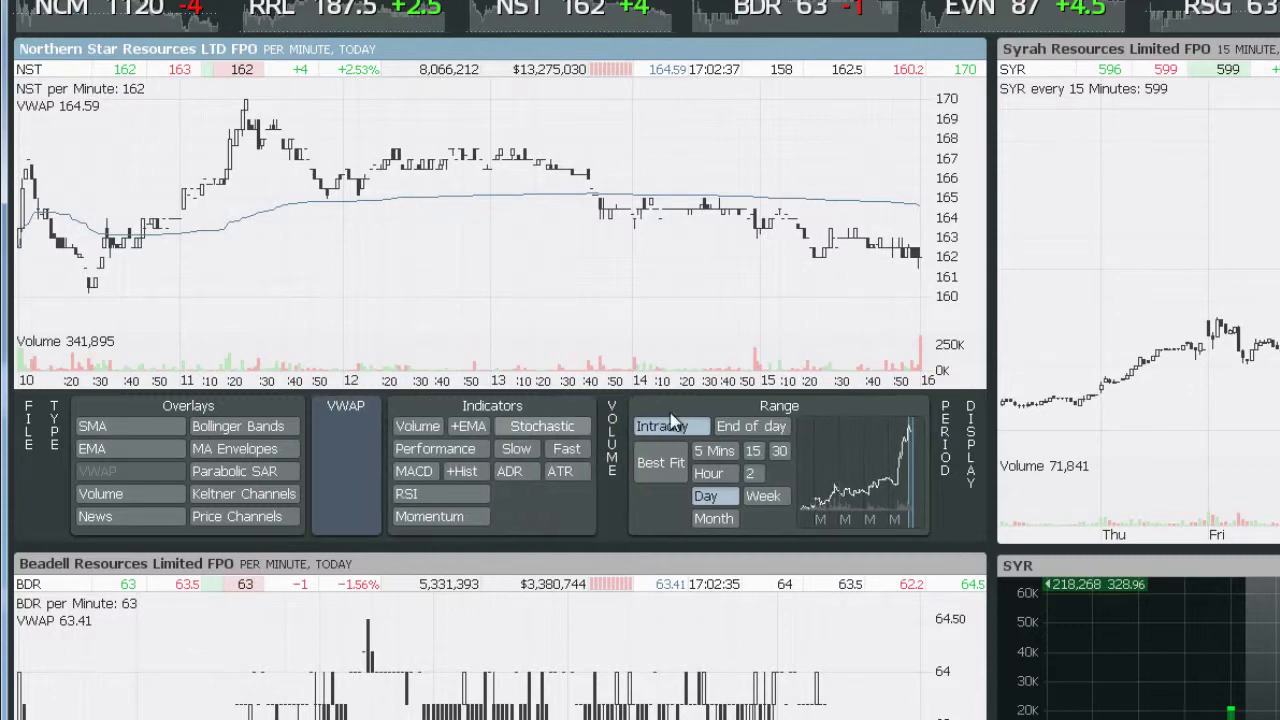
left_click(612, 437)
left_click(726, 428)
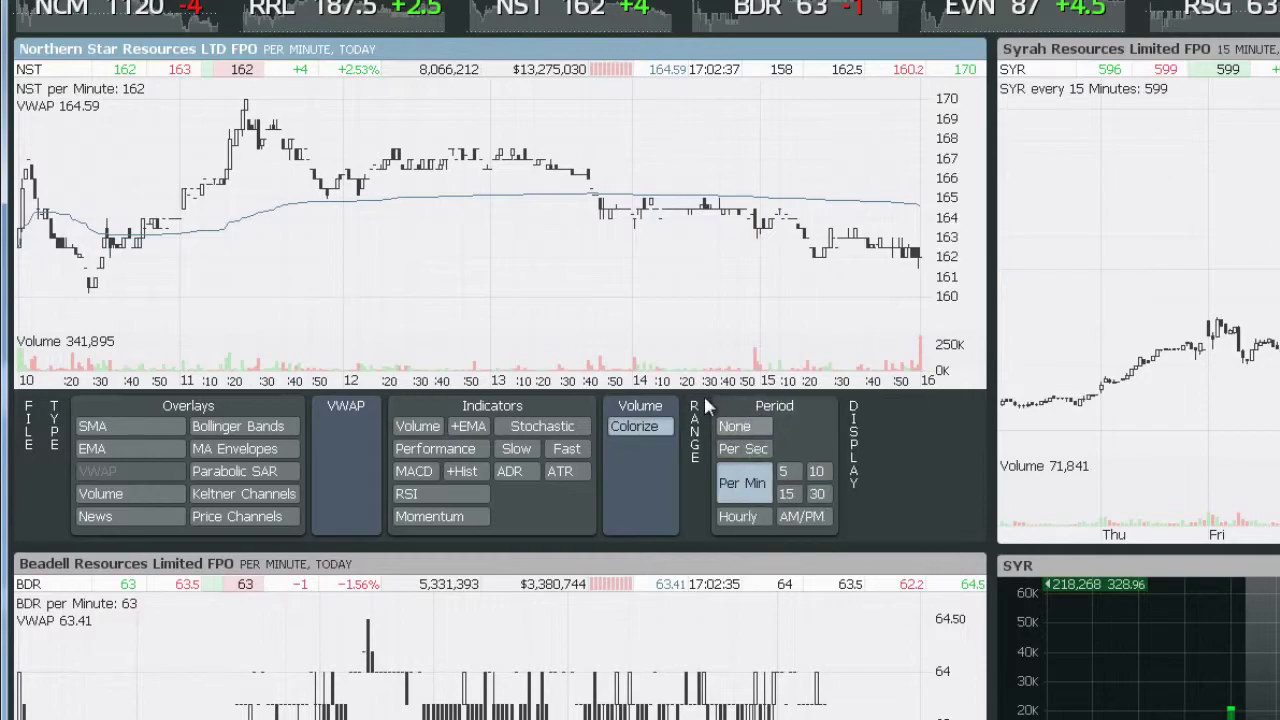
left_click(617, 283)
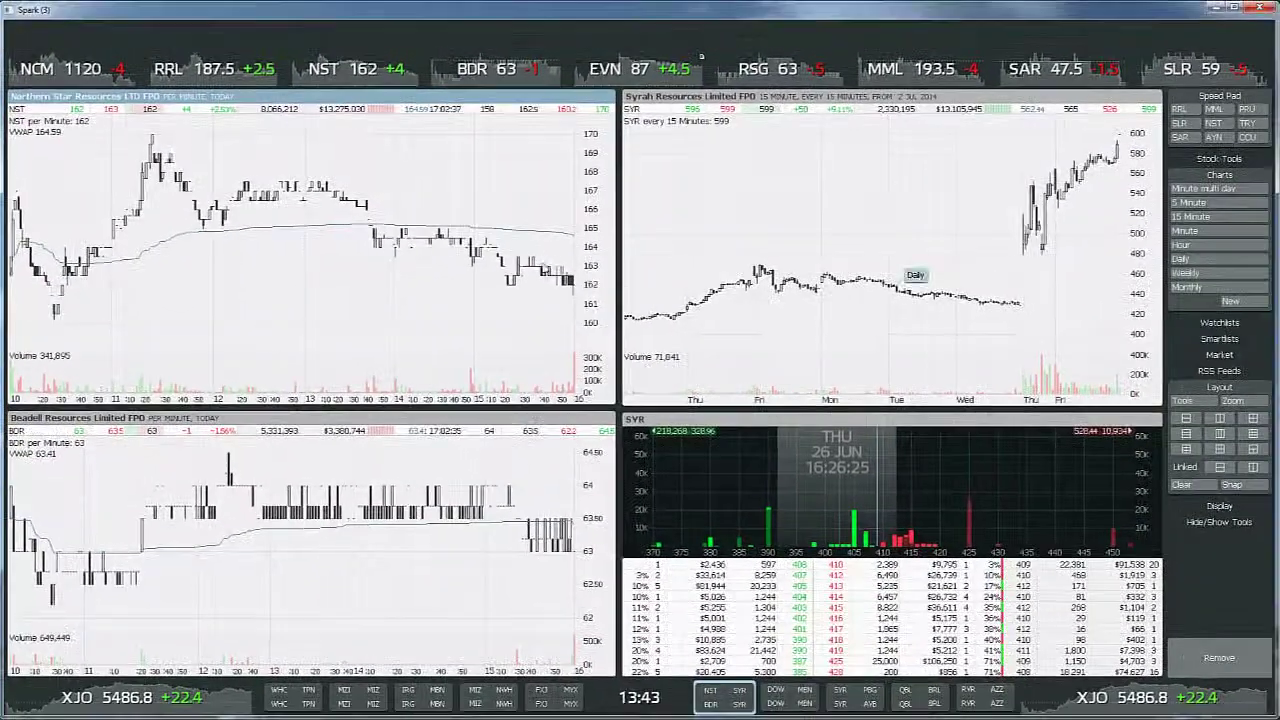
Apply the Daily, Weekly, Hour, 15 Minute and 5 Minute chart styles in turn to the Northern Star window
left_click_drag(547, 265, 537, 291)
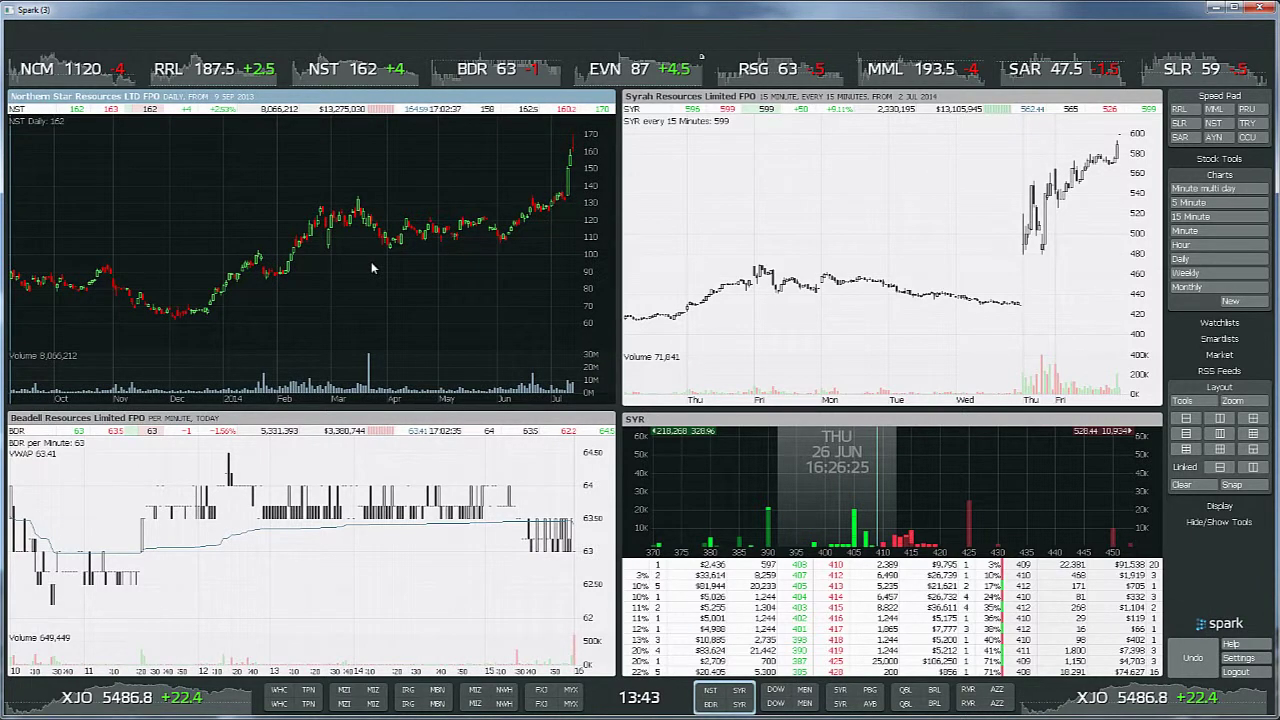
left_click_drag(1190, 272, 583, 358)
left_click_drag(1202, 245, 500, 240)
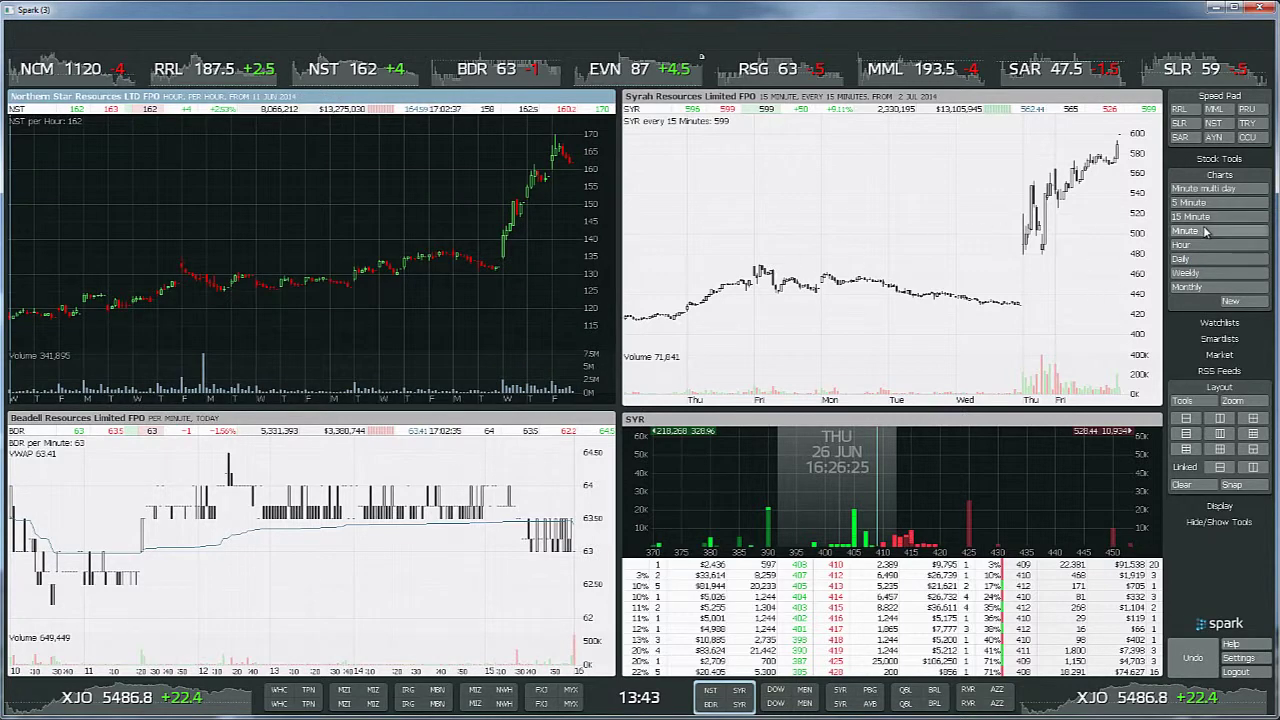
left_click_drag(1205, 216, 425, 212)
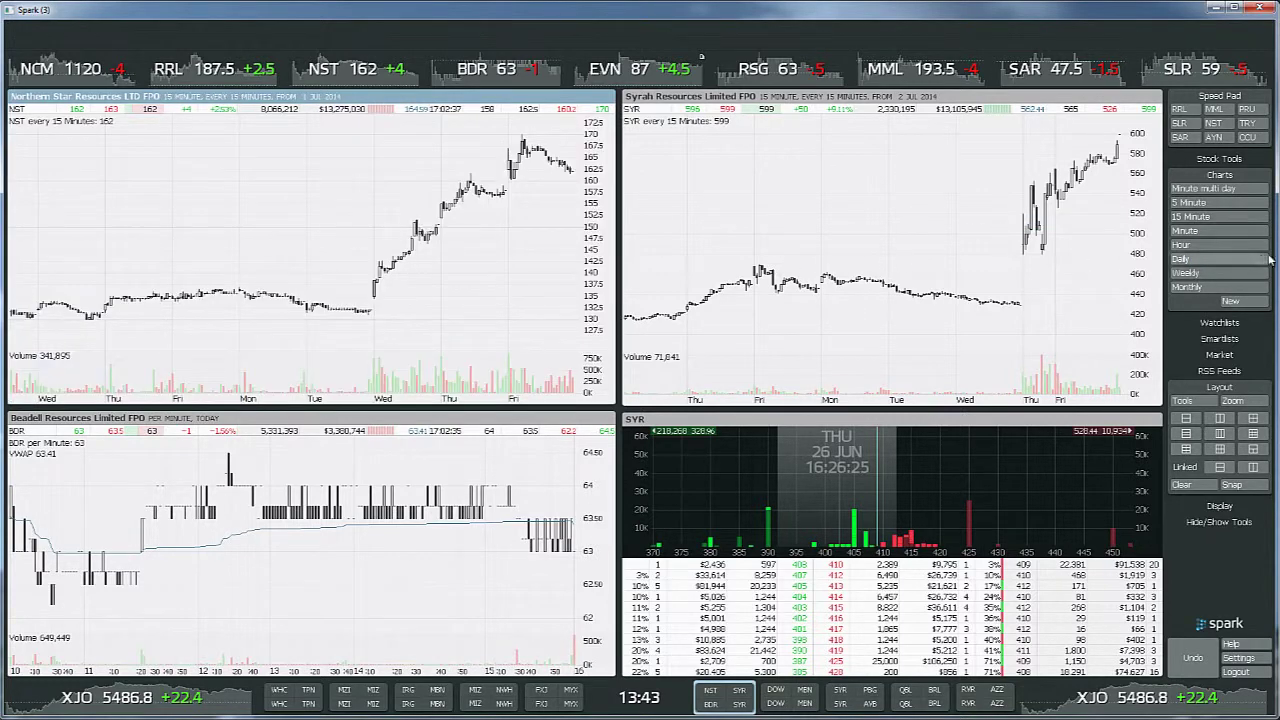
left_click_drag(1200, 203, 477, 277)
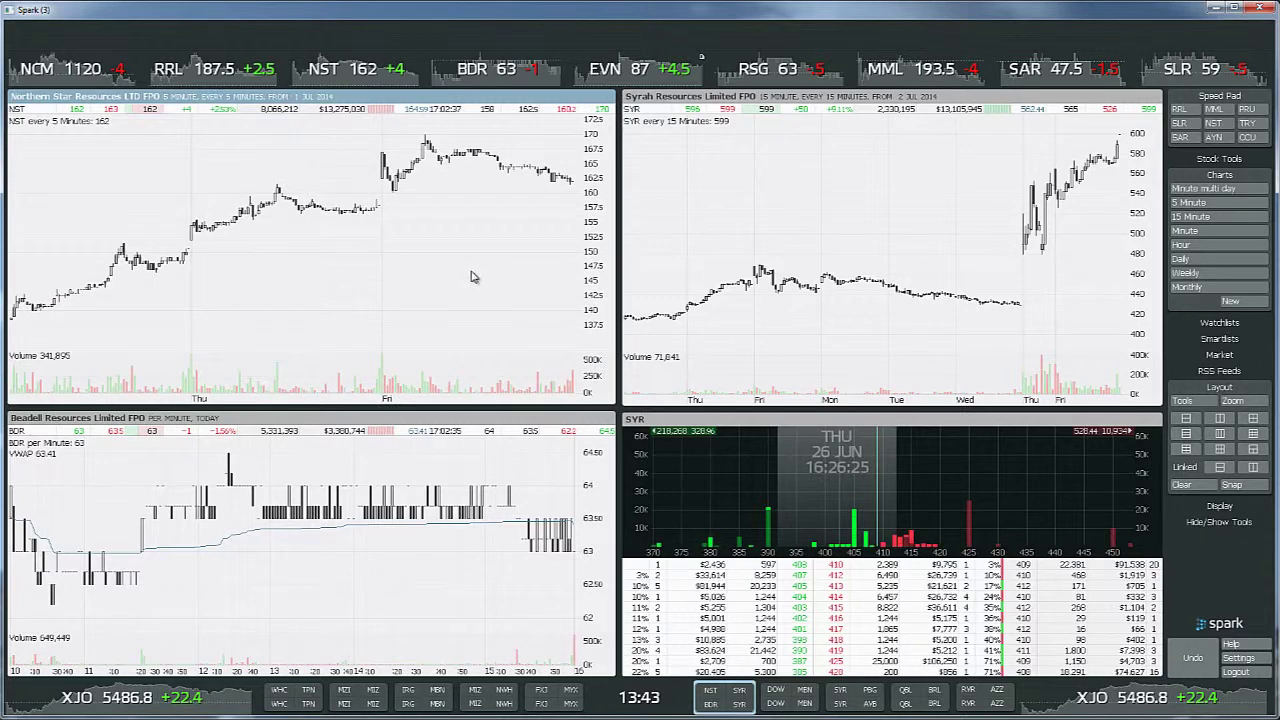
Look up the Trade list shortcut, show Northern Star's trade list, and inspect the latest trade's condition codes
left_click(1236, 645)
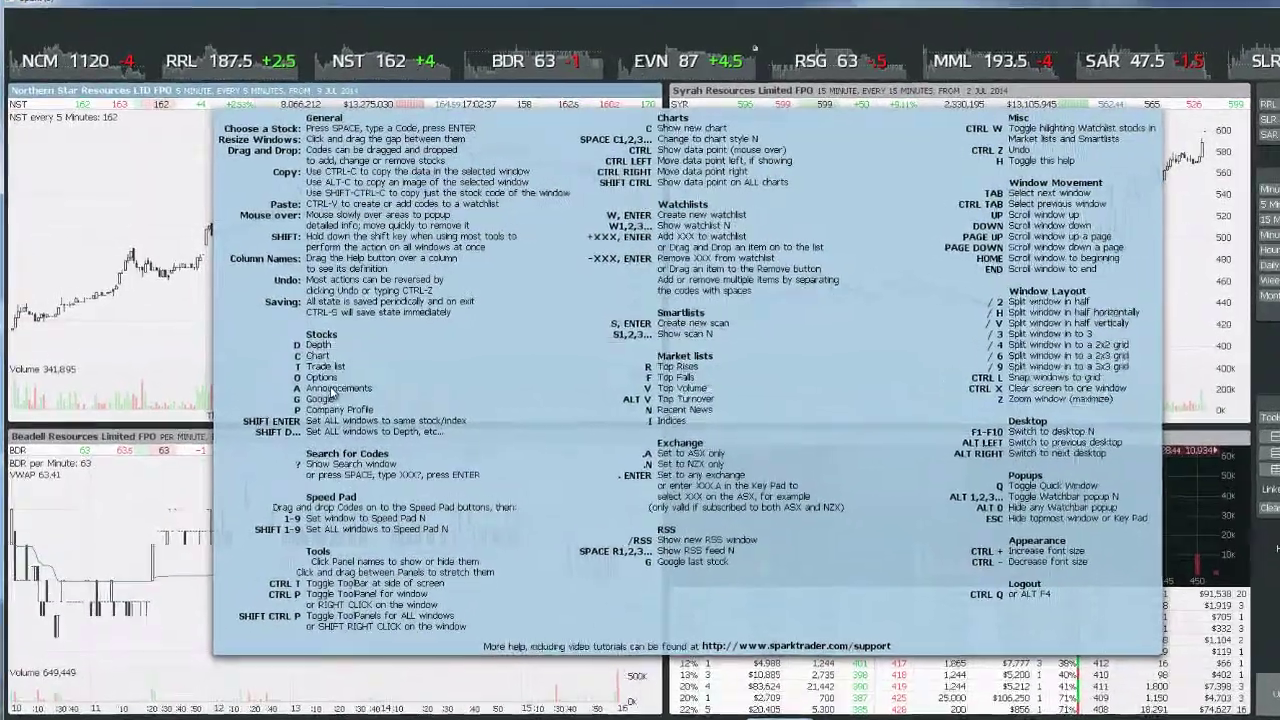
left_click(298, 366)
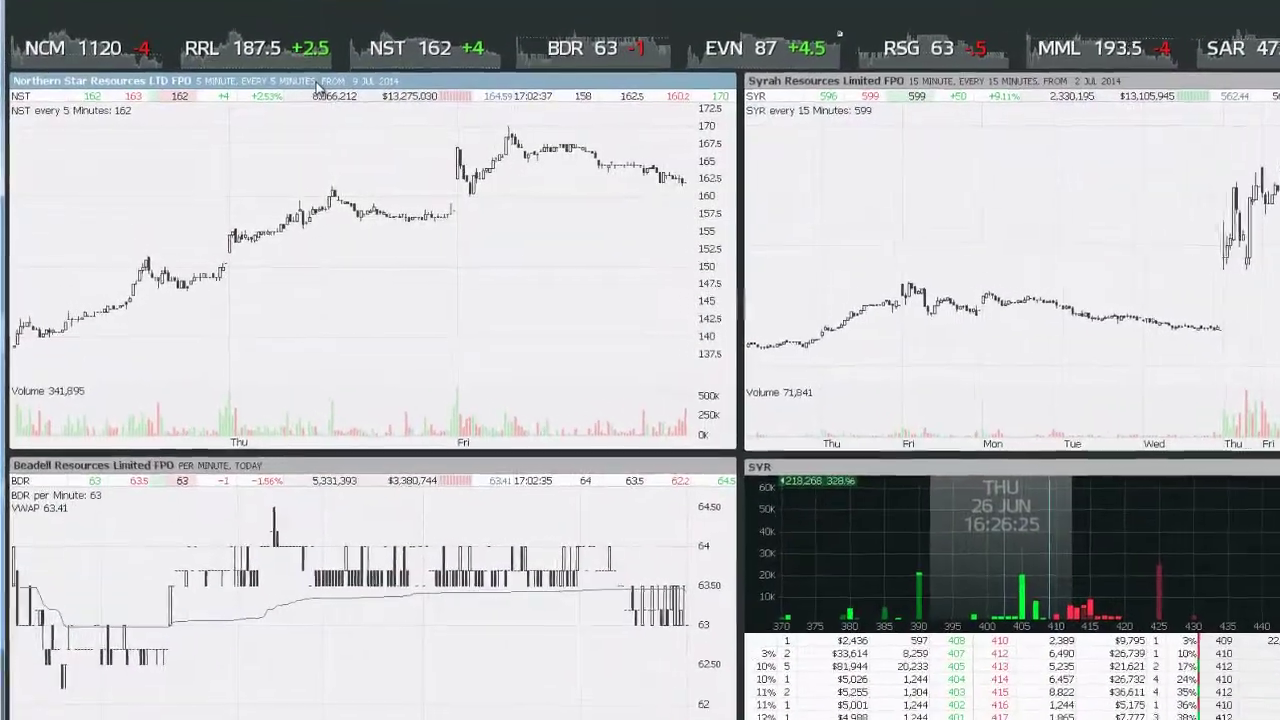
left_click(297, 99)
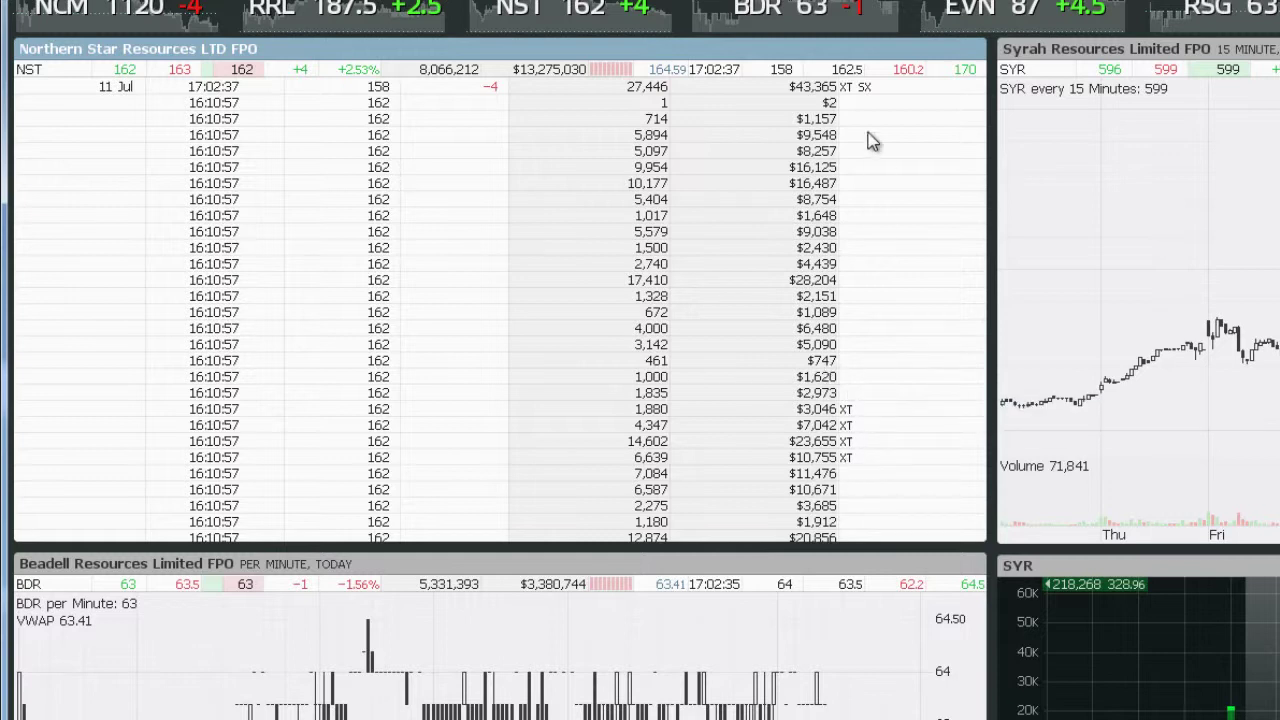
mouse_move(866, 92)
Show Northern Star's announcements, open the 30 Jun 2014 Change of Director's Interest Notice, and close it
key("F1")
key("a")
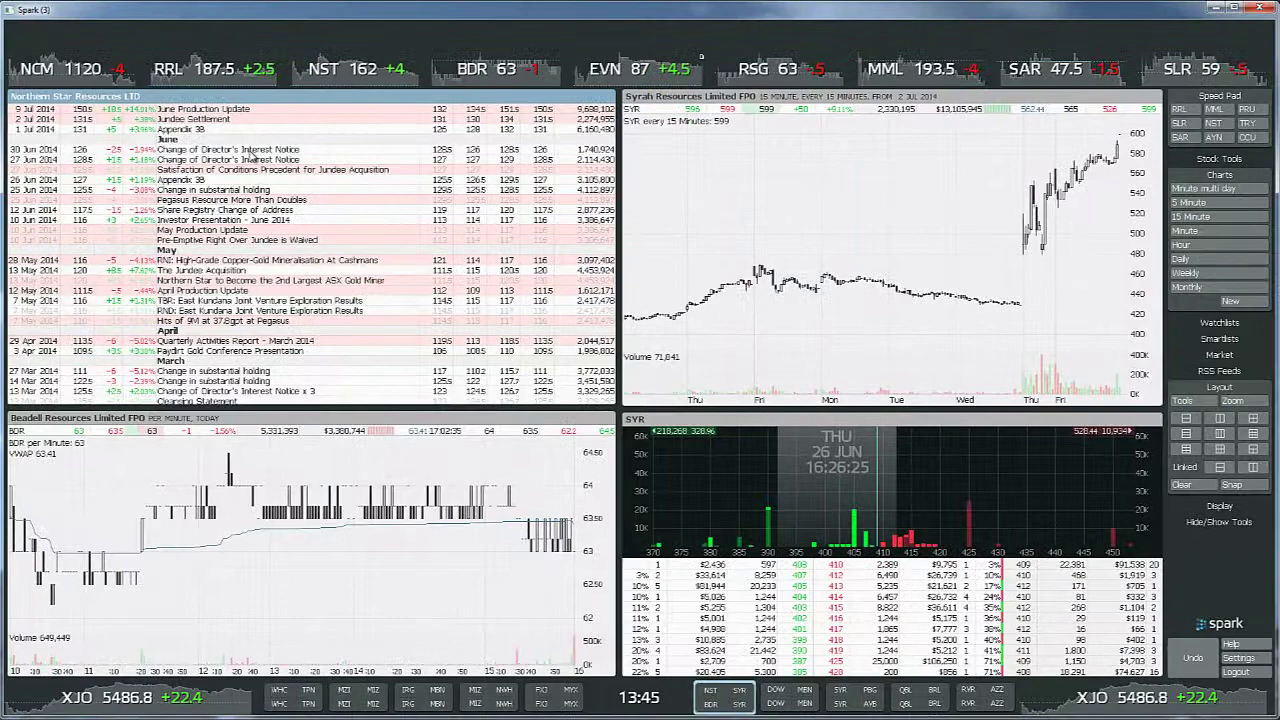
left_click(264, 150)
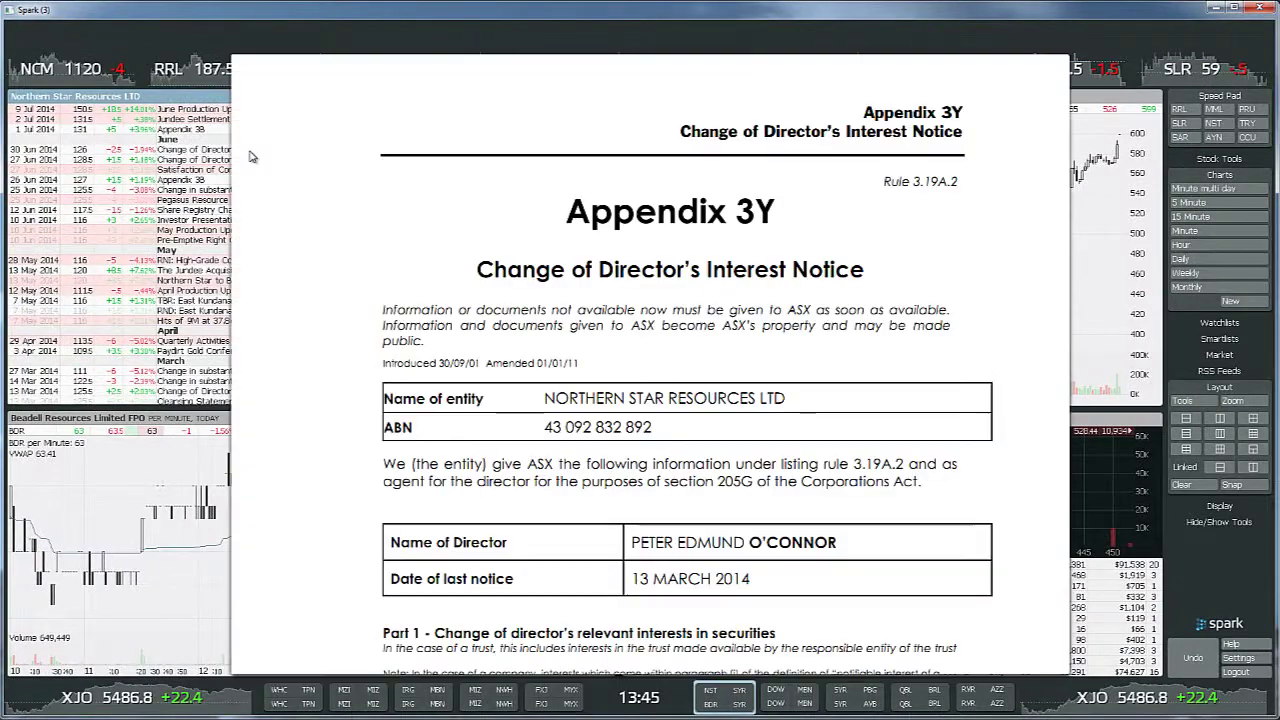
left_click(1137, 49)
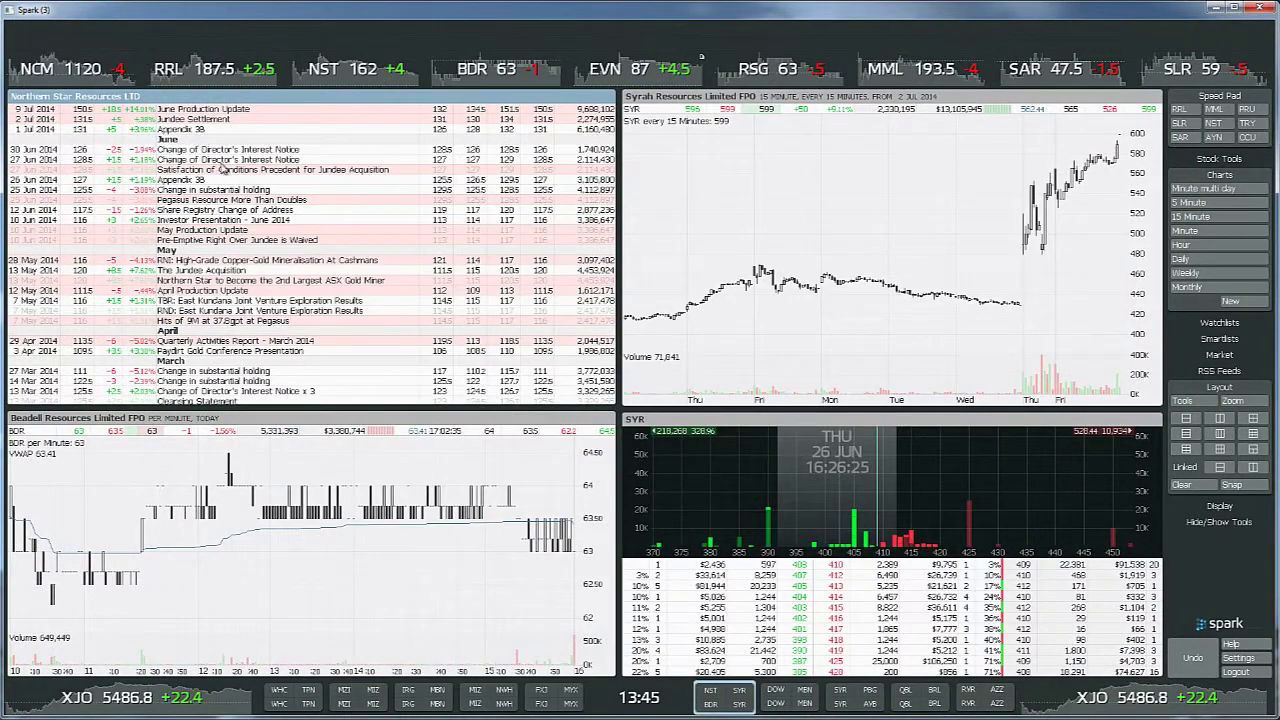
Reopen a Change of Director's Interest Notice, read down its first page, and close the document
left_click(226, 157)
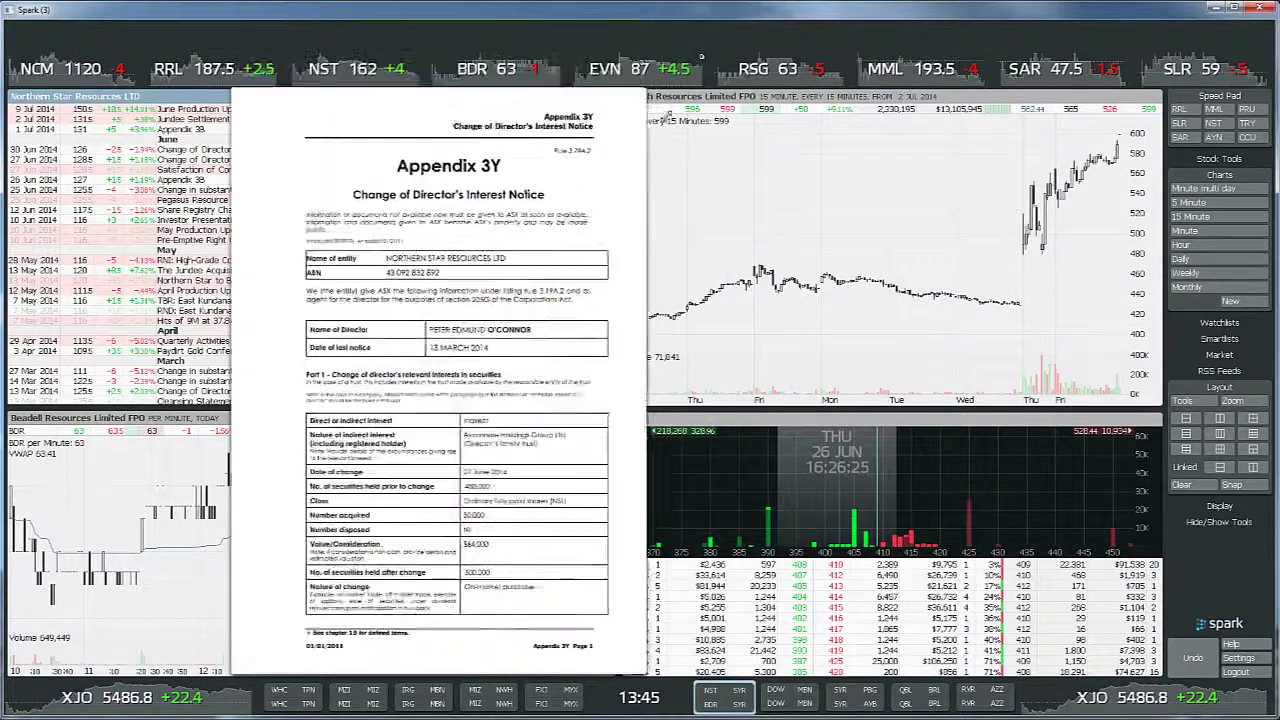
scroll(711, 186, "down", 10)
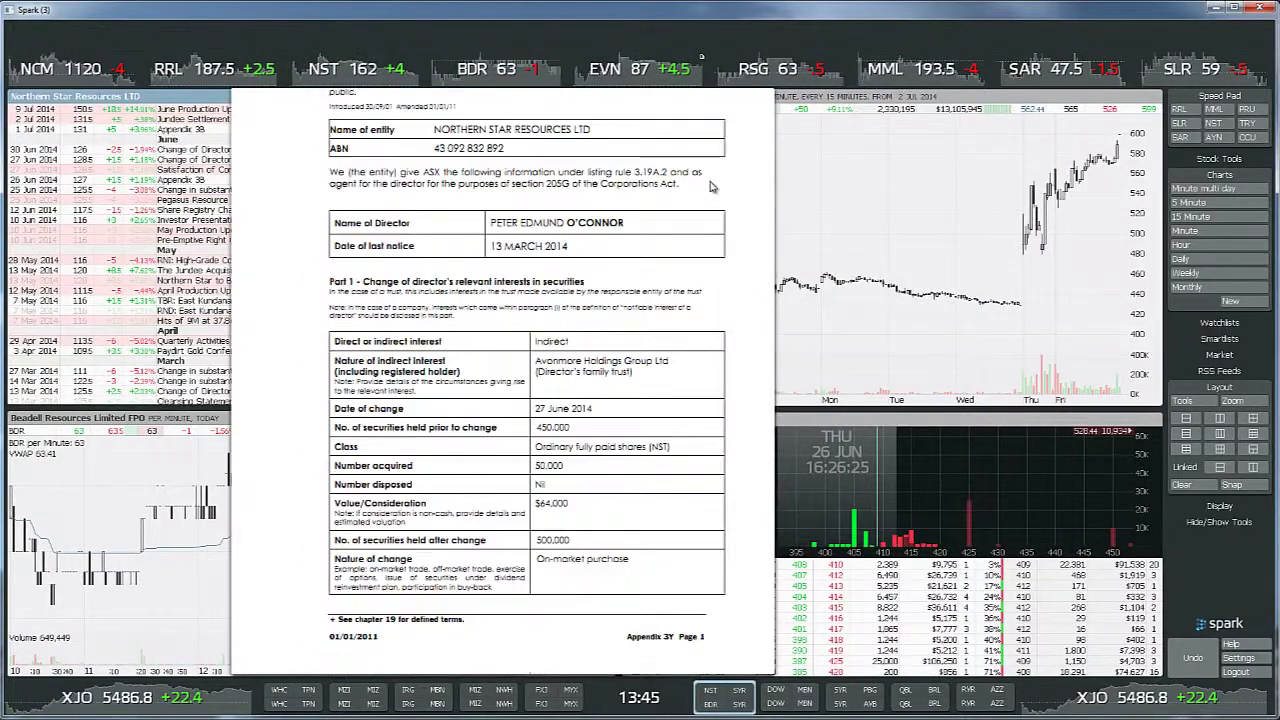
left_click(708, 188)
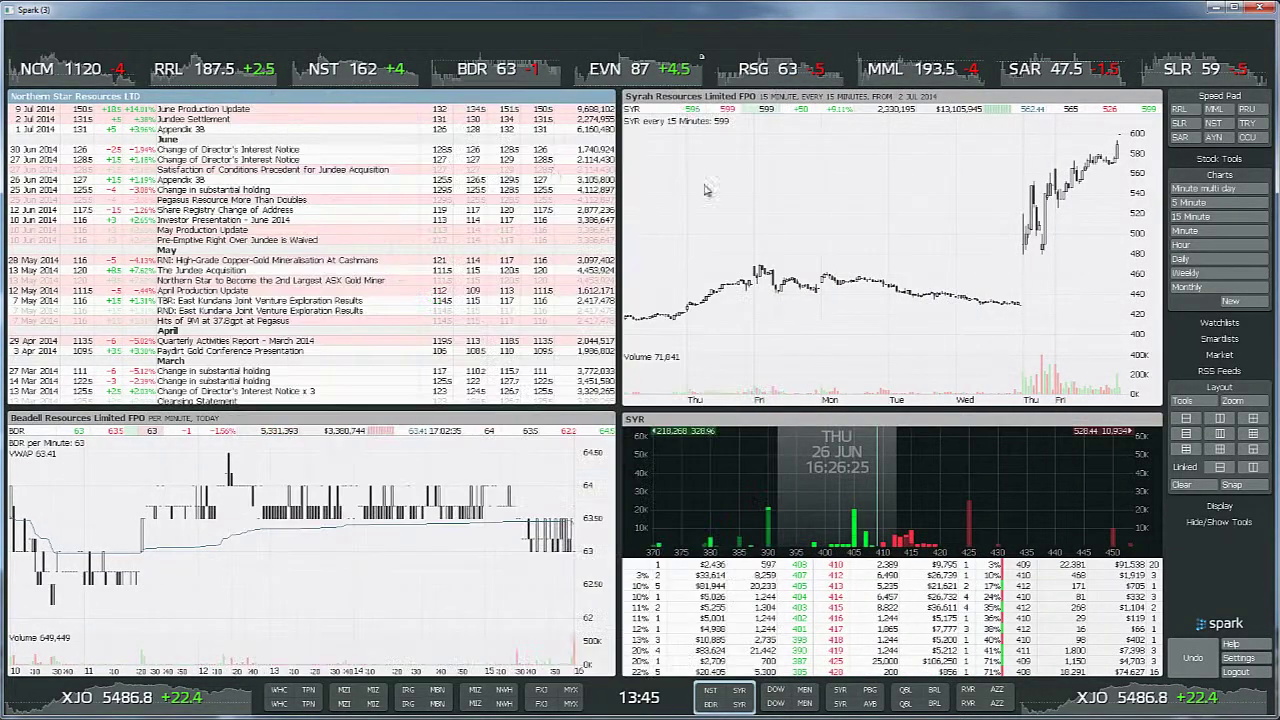
Open the 9 Jul 2014 June Production Update announcement and skim its first page
left_click(229, 112)
scroll(643, 265, "down", 3)
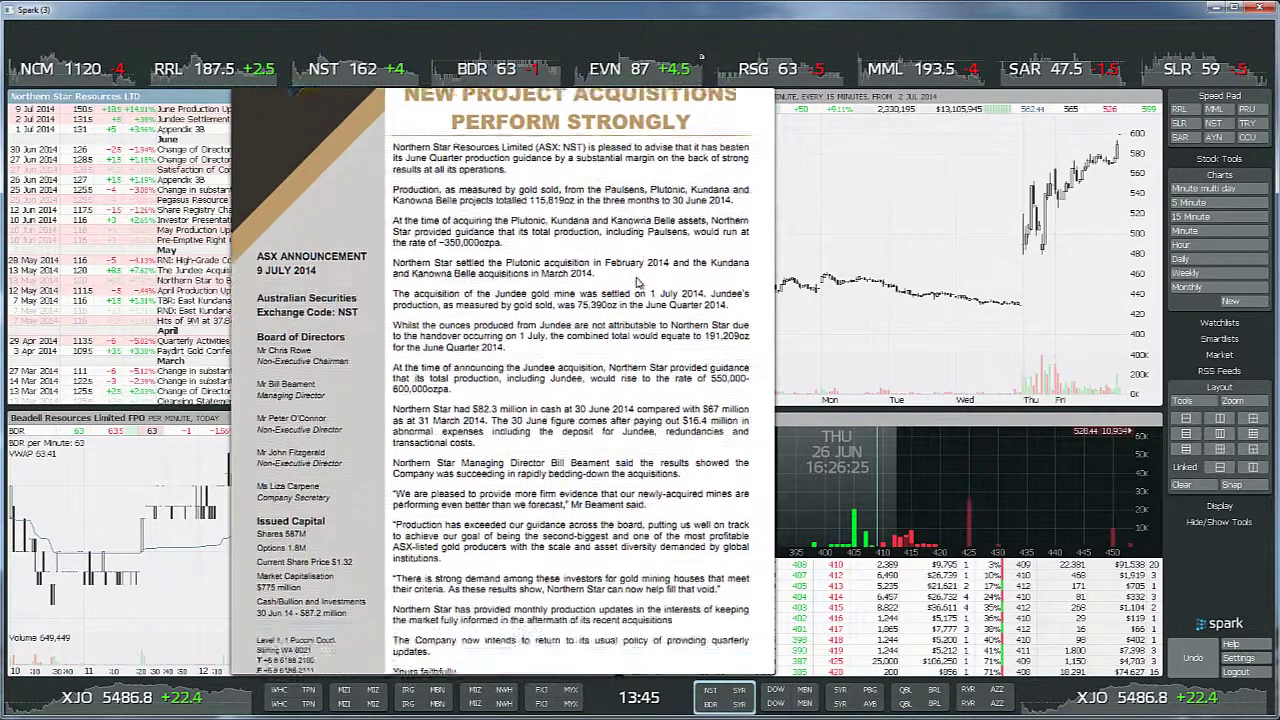
scroll(596, 316, "up", 3)
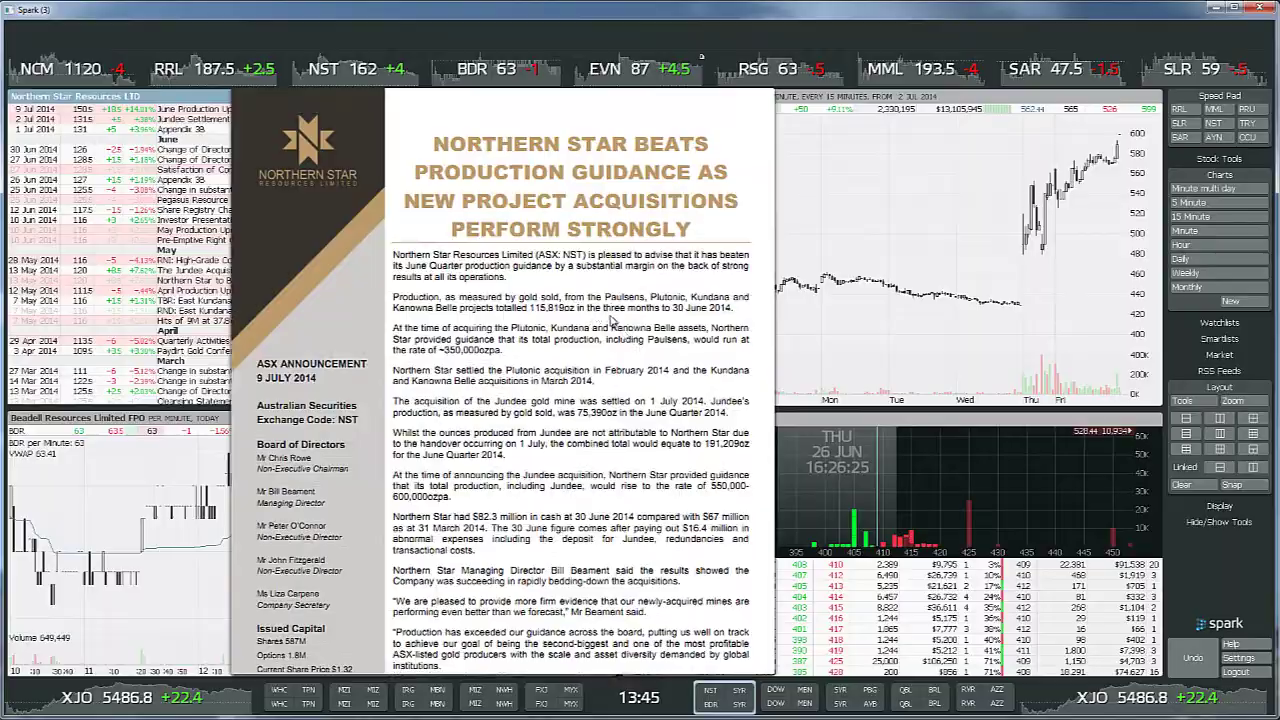
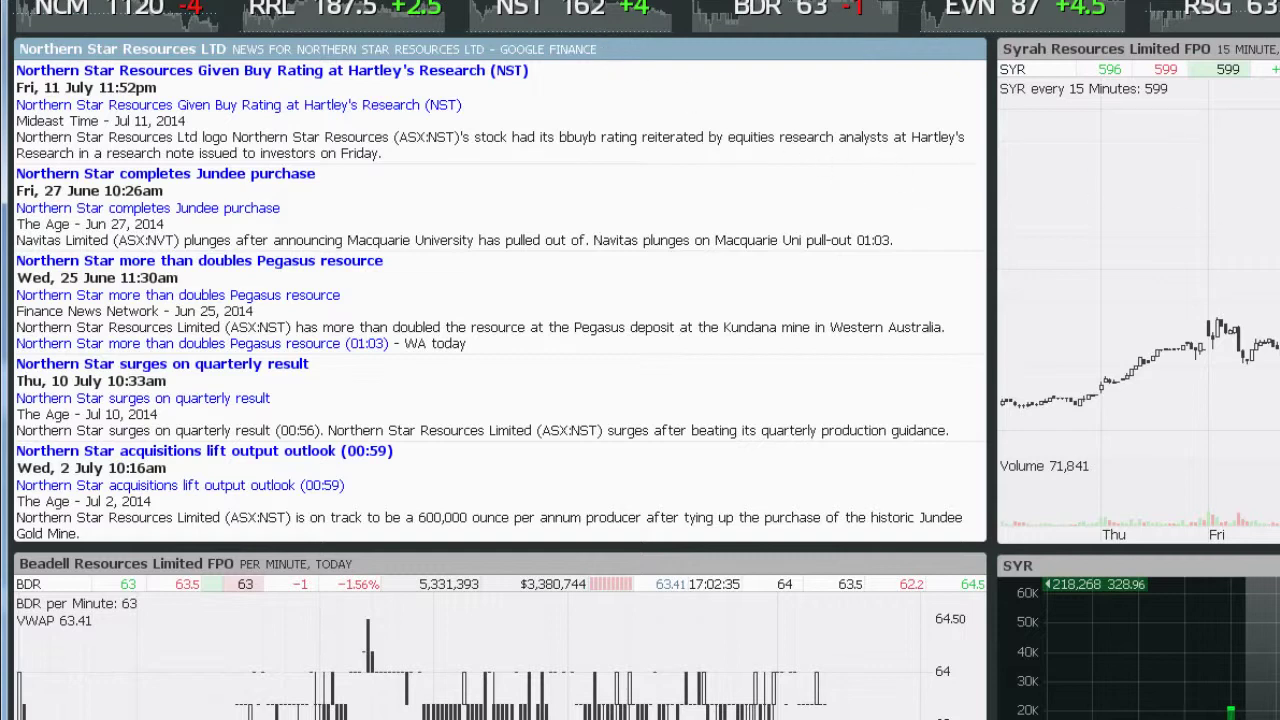
Look up the Company Profile shortcut in the shortcut help and show Northern Star's company profile
key("F1")
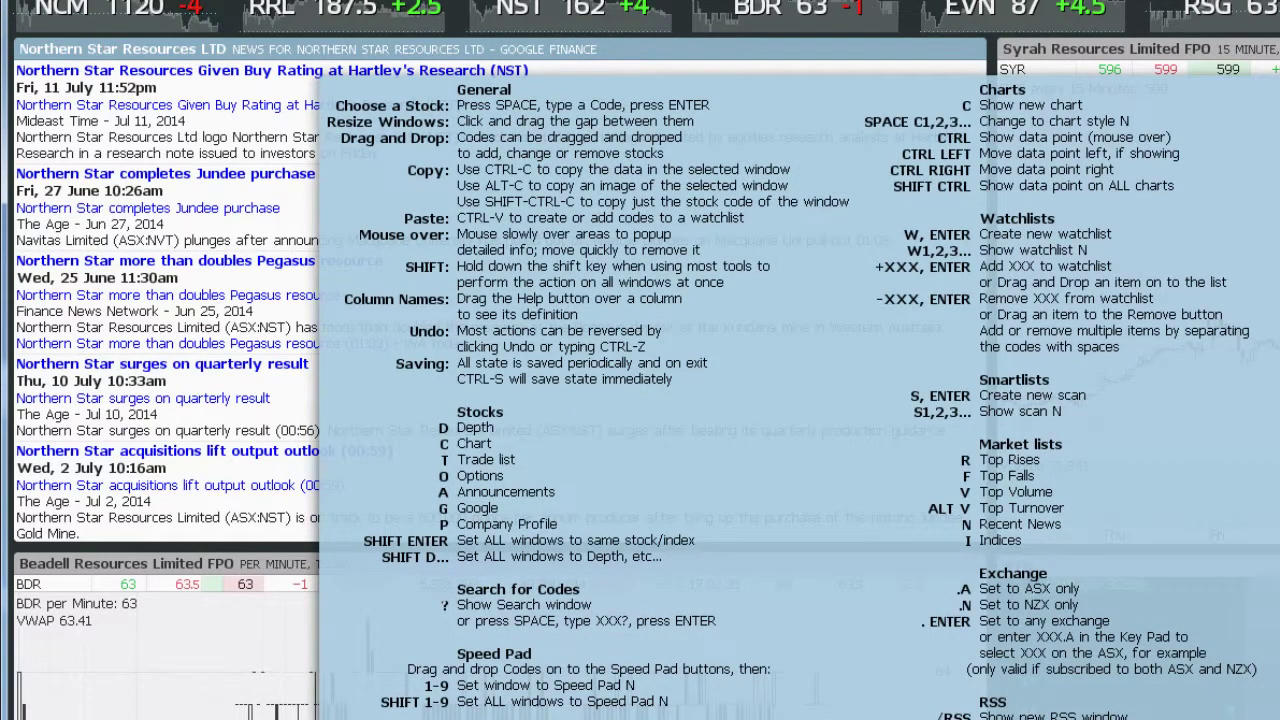
key("Escape")
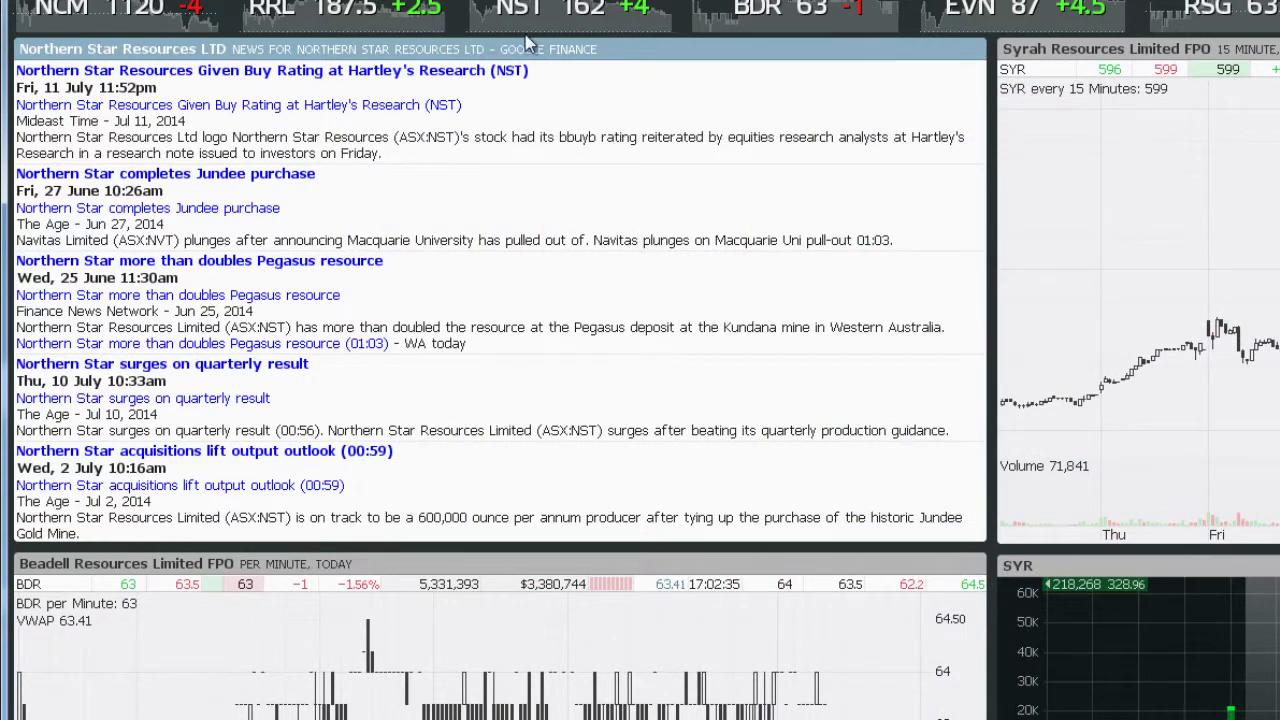
key("m")
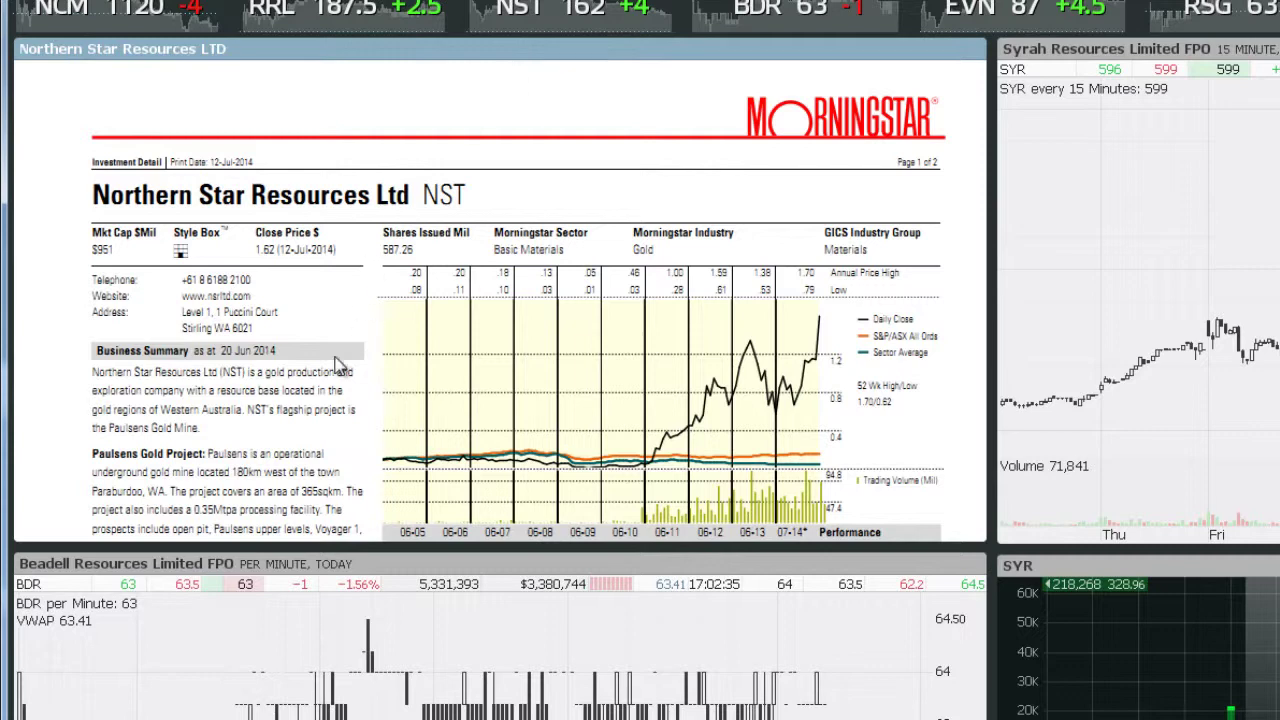
Read through Northern Star's Morningstar profile, examining the business summary, project descriptions, price chart, and performance, valuation and financials tables
scroll(255, 397, "down", 1)
scroll(255, 396, "down", 1)
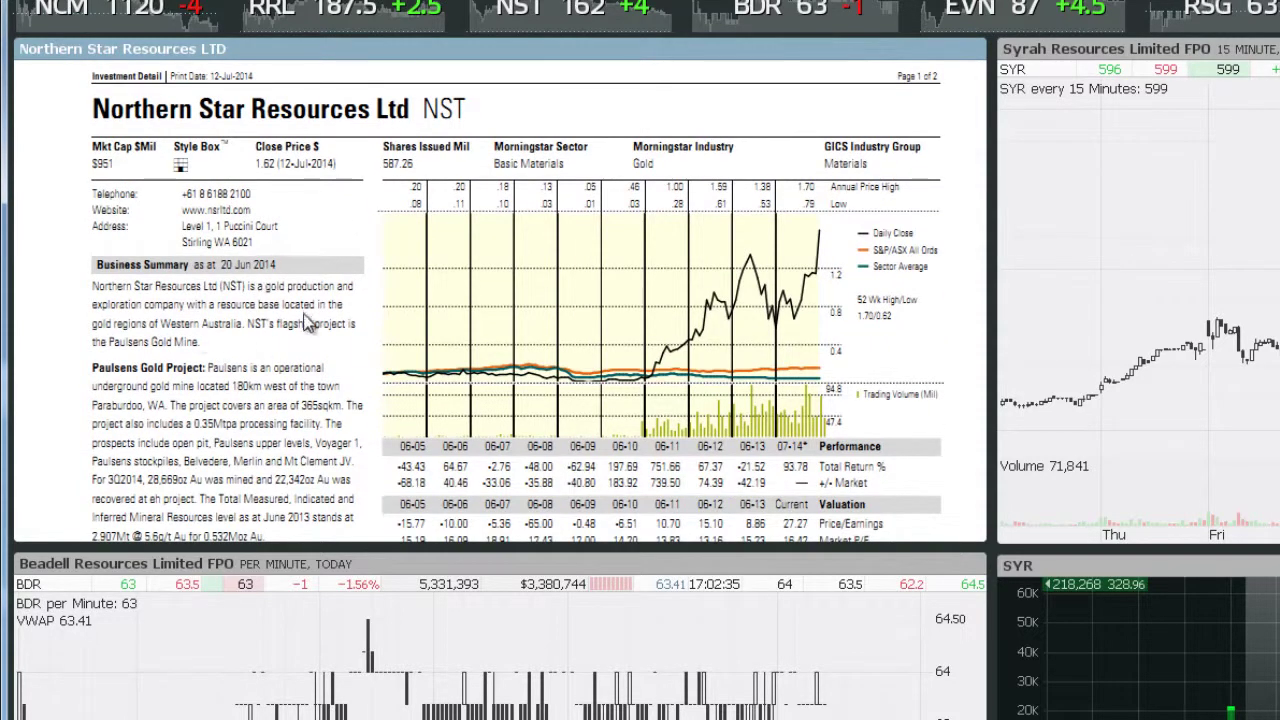
scroll(233, 355, "down", 5)
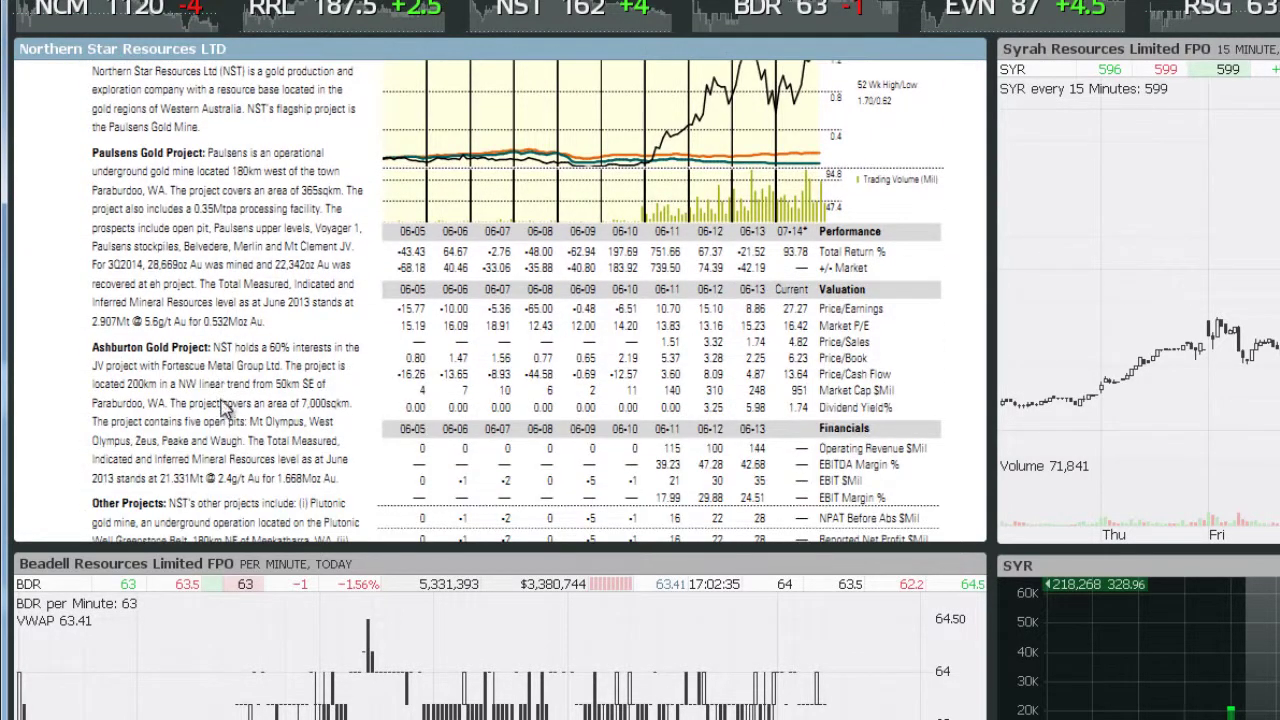
scroll(196, 470, "up", 7)
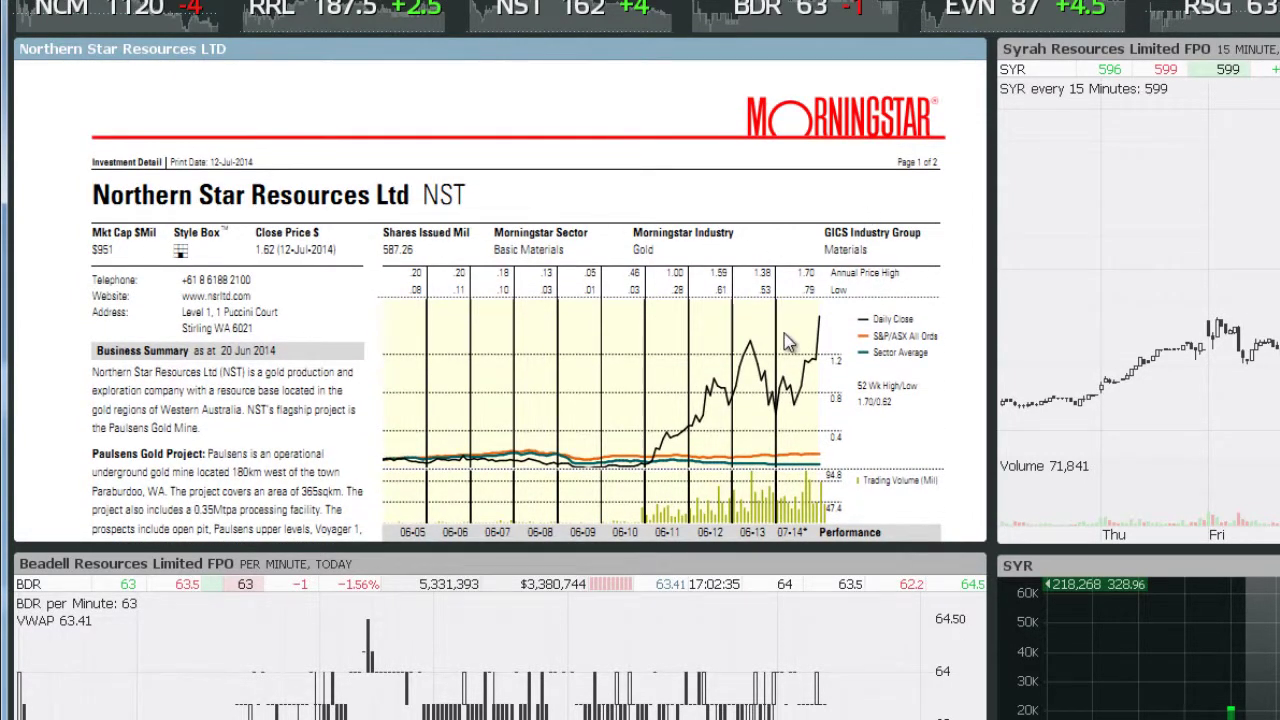
scroll(784, 333, "down", 3)
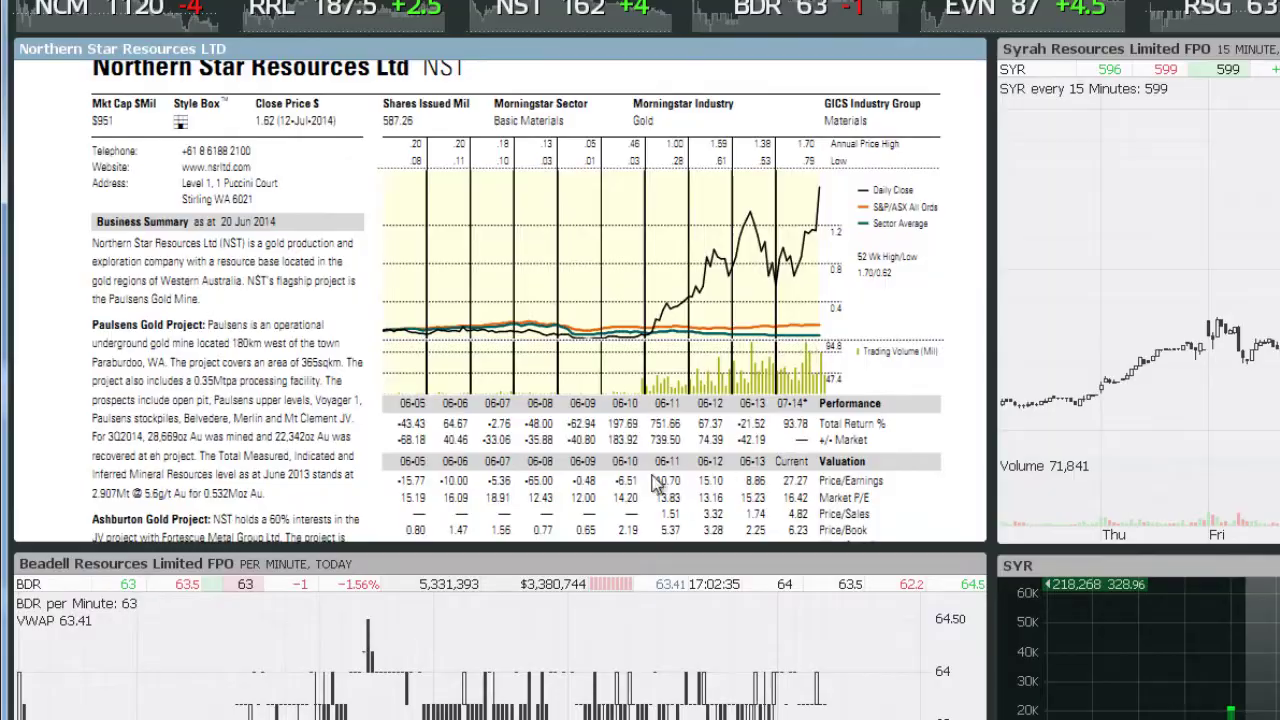
scroll(746, 380, "down", 2)
scroll(712, 370, "down", 2)
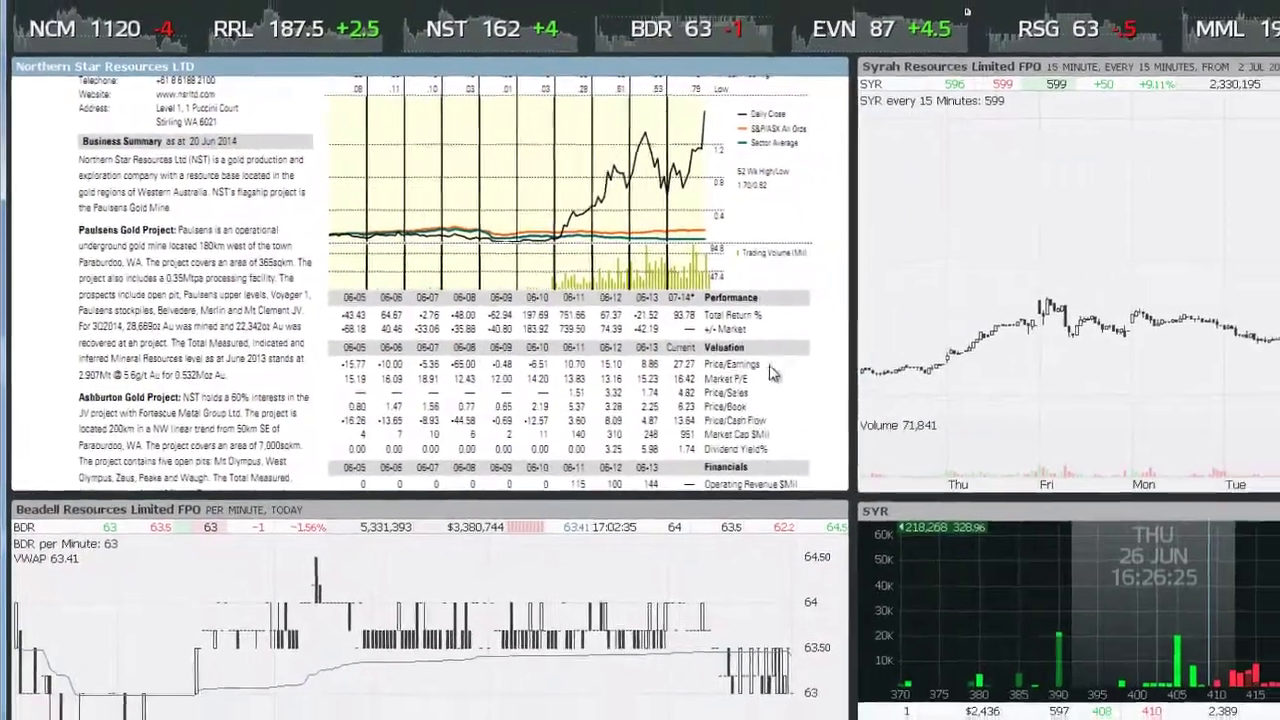